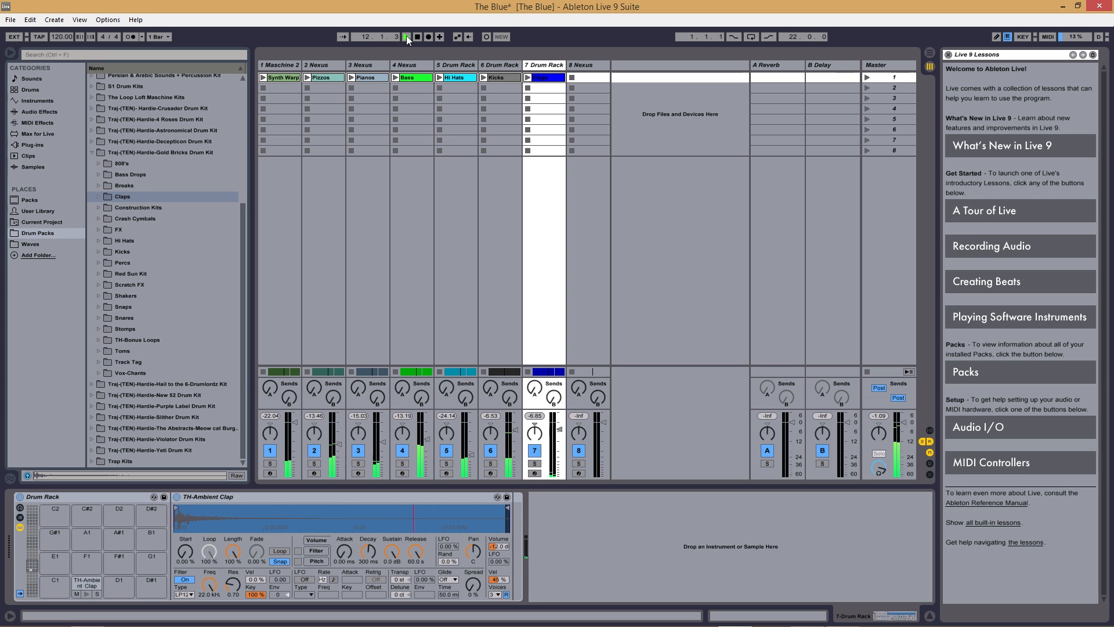
Look over the playing song in the Arrangement View and return to the Session View mixer
left_click(929, 54)
scroll(697, 282, "down", 2)
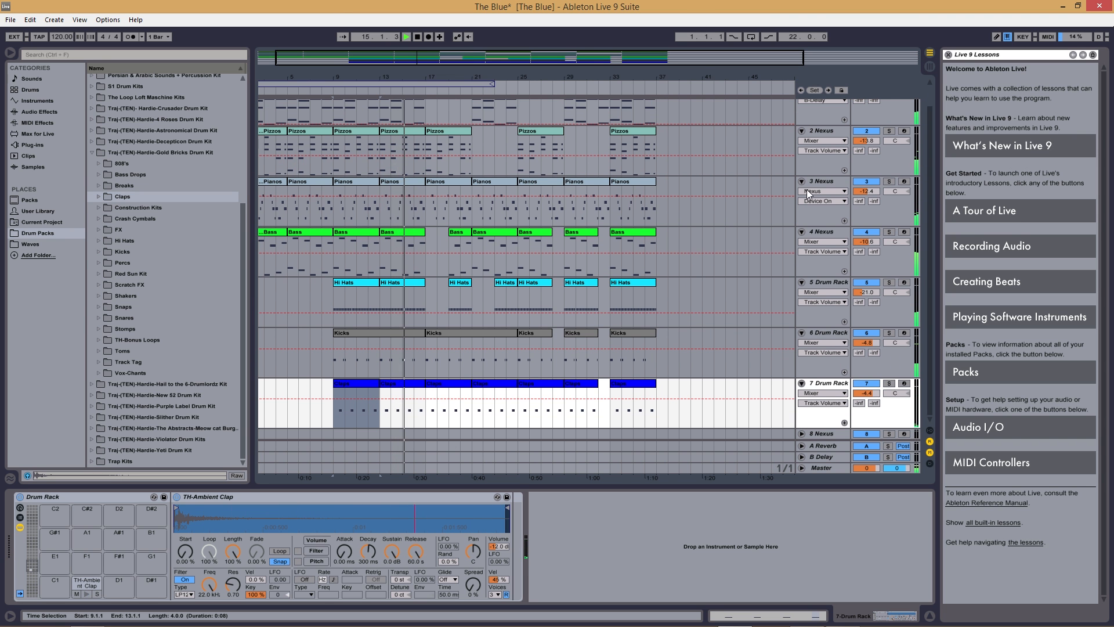
left_click(931, 68)
left_click(930, 53)
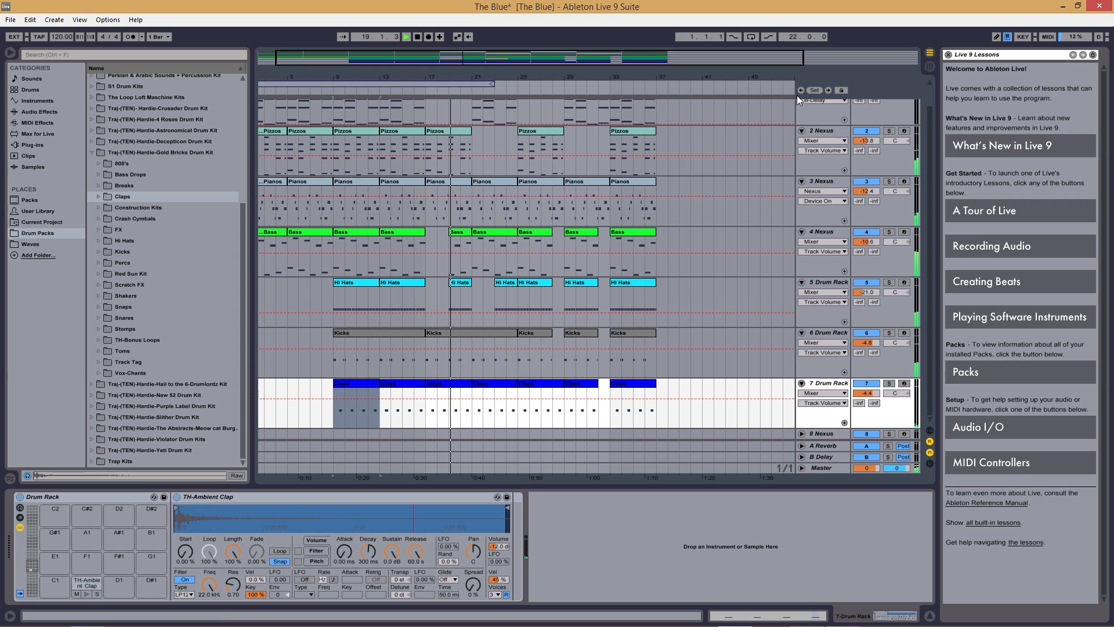
left_click(928, 66)
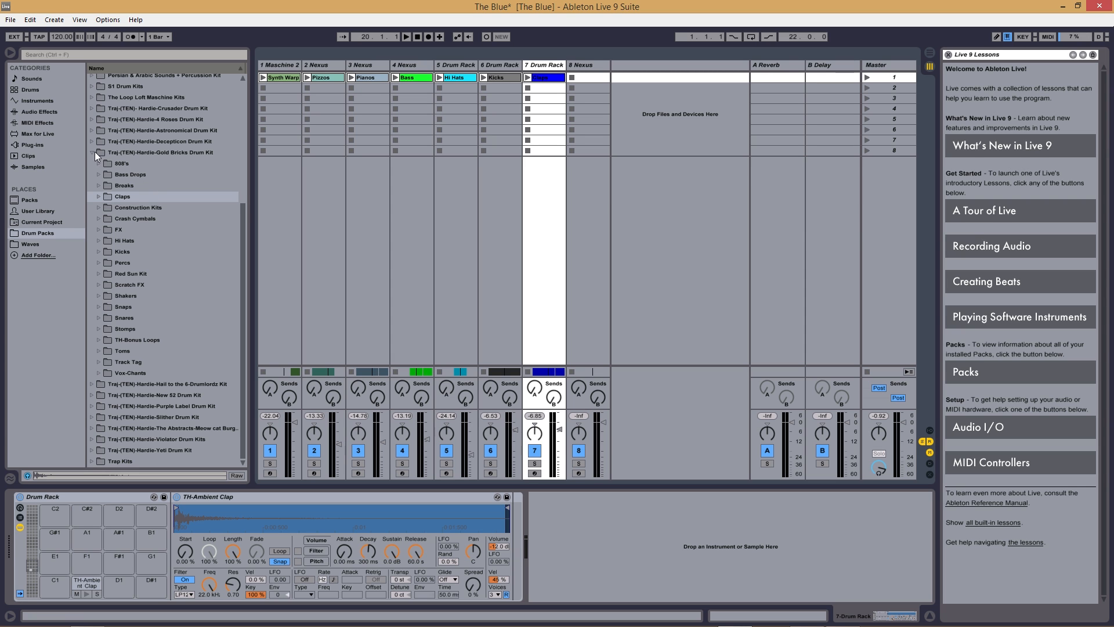
Look through the browser's categories, including Plug-ins, Instruments, Samples and MIDI Effects, and finish on the Audio Effects list
left_click(34, 145)
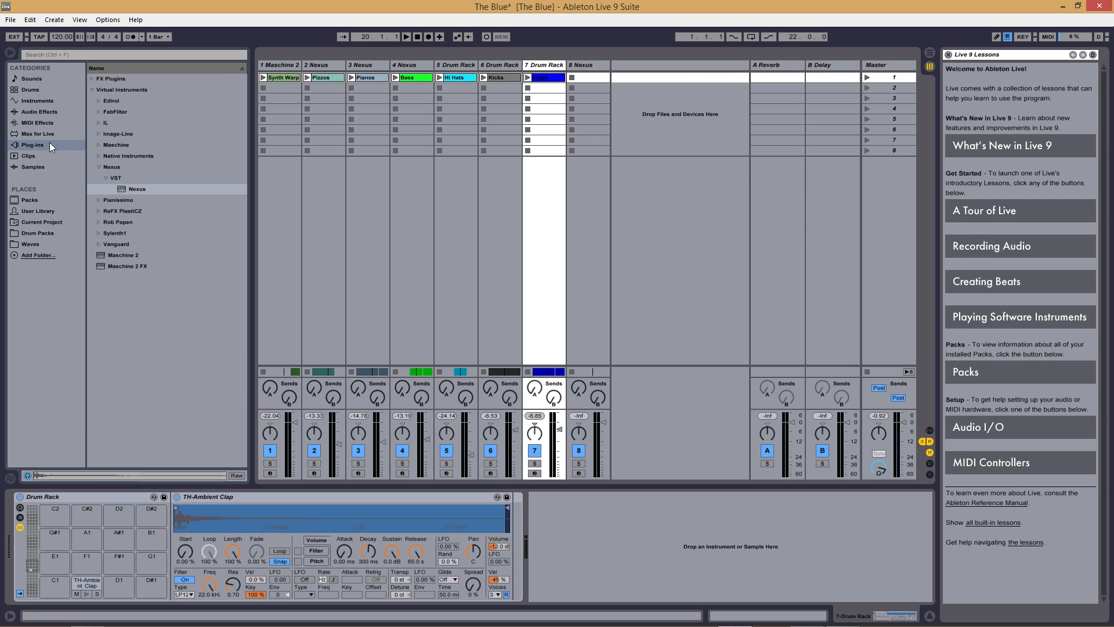
left_click(50, 136)
left_click(47, 101)
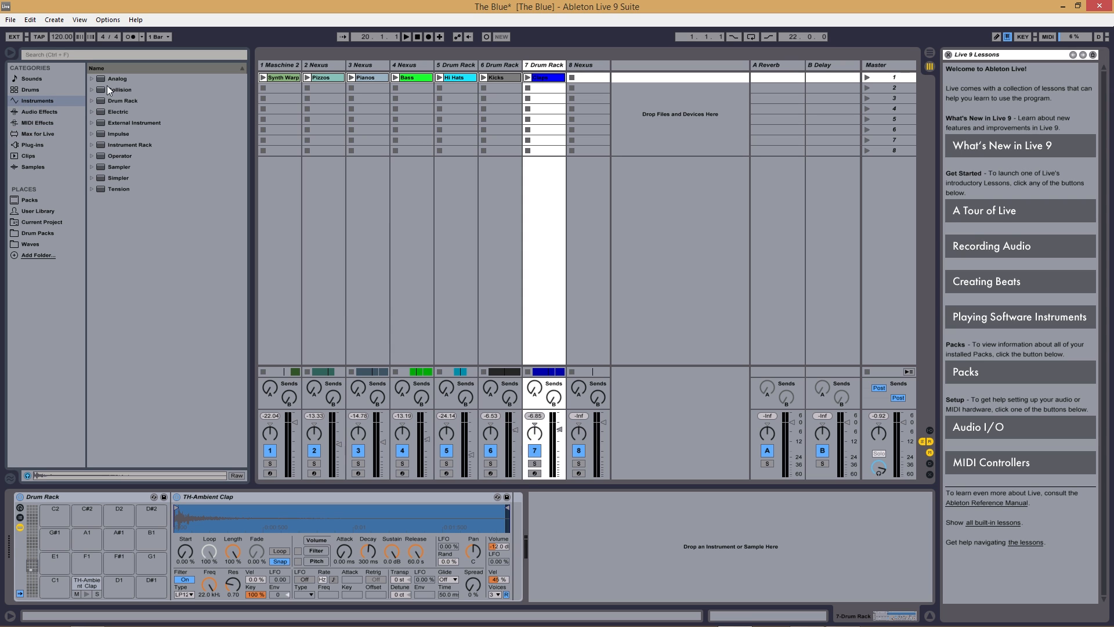
left_click(33, 88)
left_click(33, 100)
left_click(32, 148)
left_click(32, 155)
left_click(32, 166)
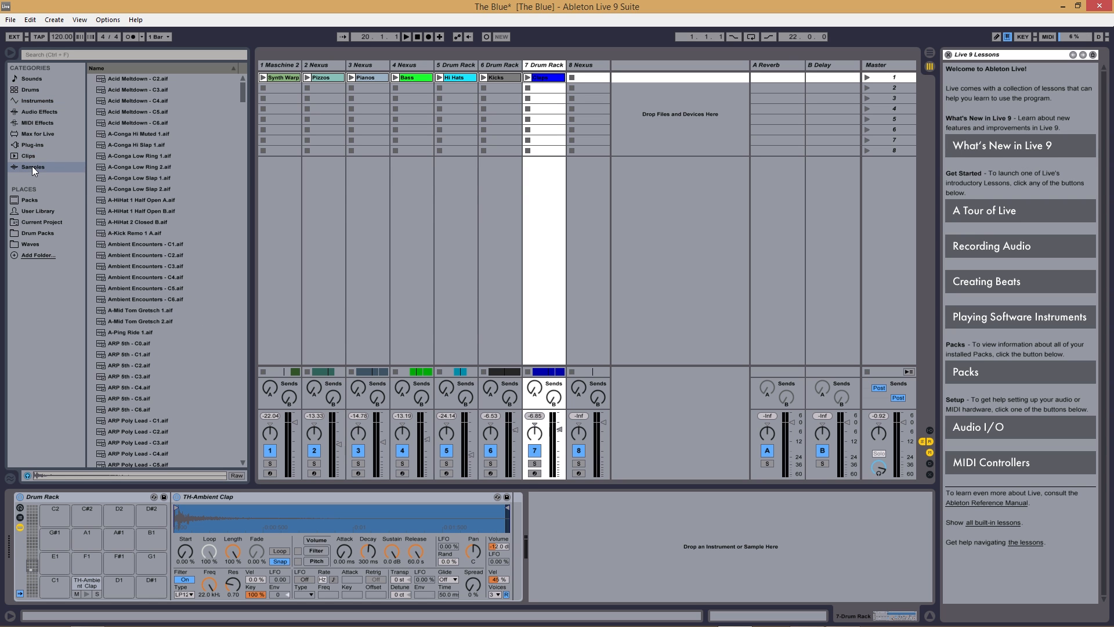
left_click(31, 123)
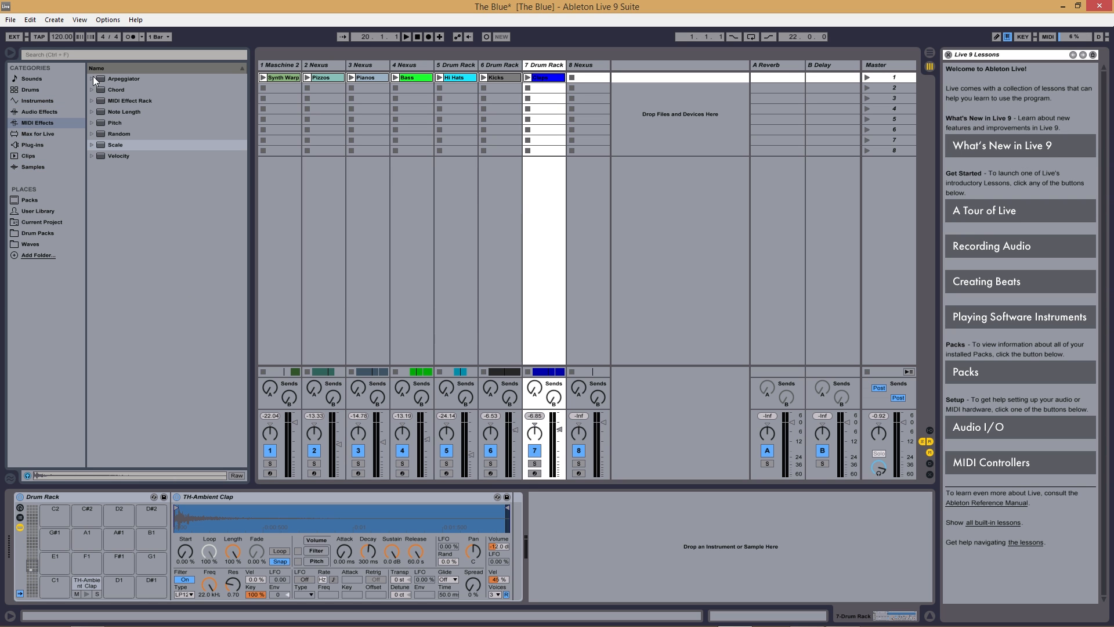
left_click(33, 111)
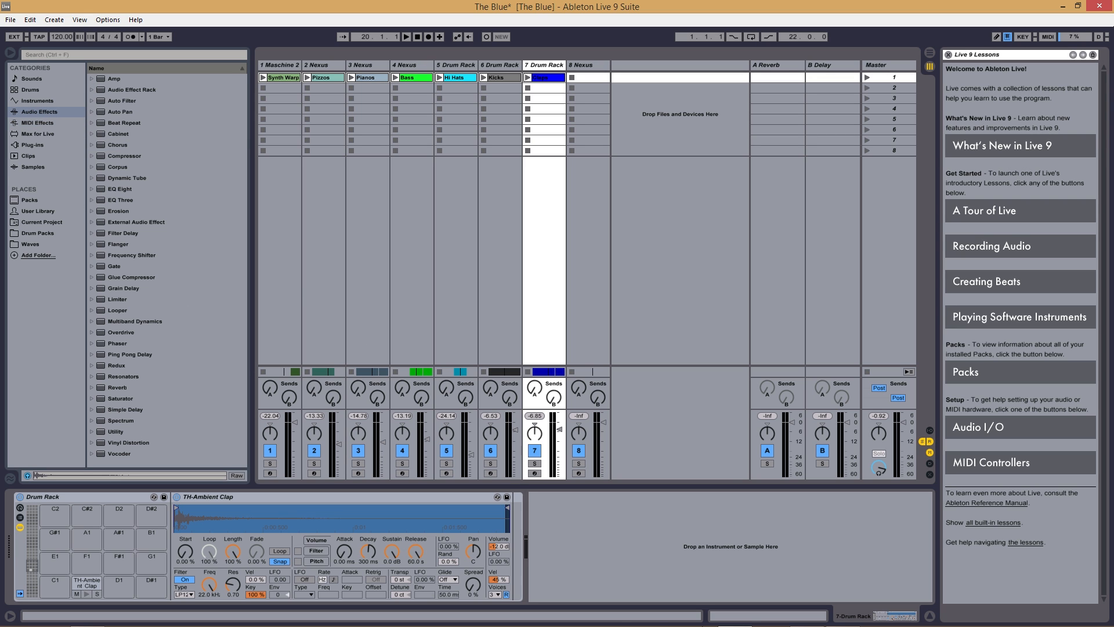
Select the A Reverb return, solo track 1, and raise its reverb send to 0.0 dB, playing the song to hear it
mouse_move(806, 625)
left_click(778, 67)
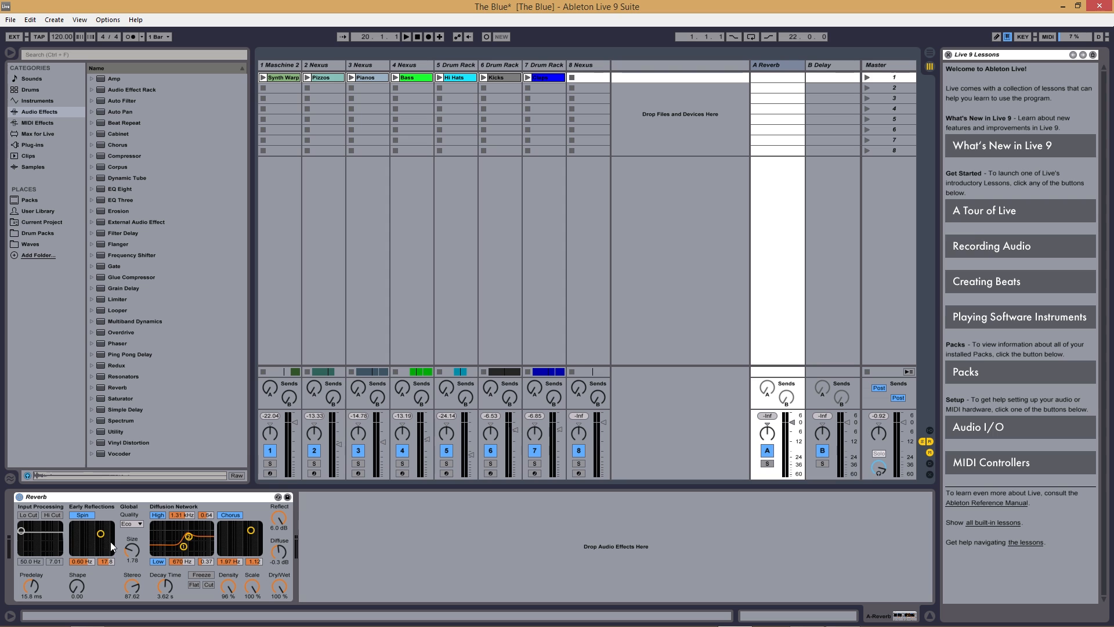
left_click(270, 464)
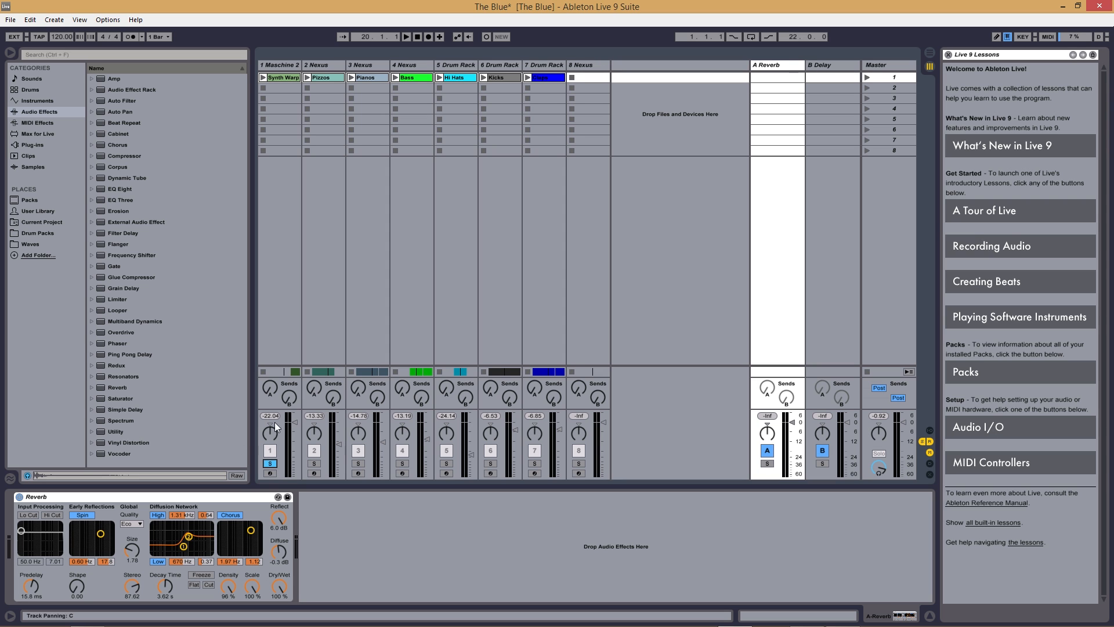
key("space")
left_click_drag(269, 392, 270, 364)
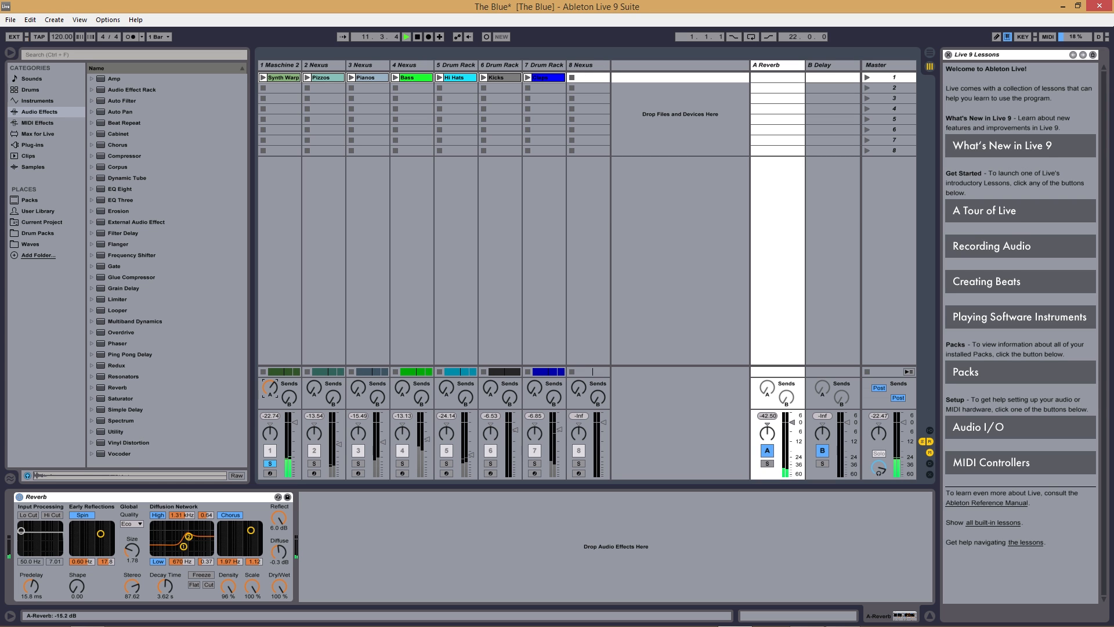
key("space")
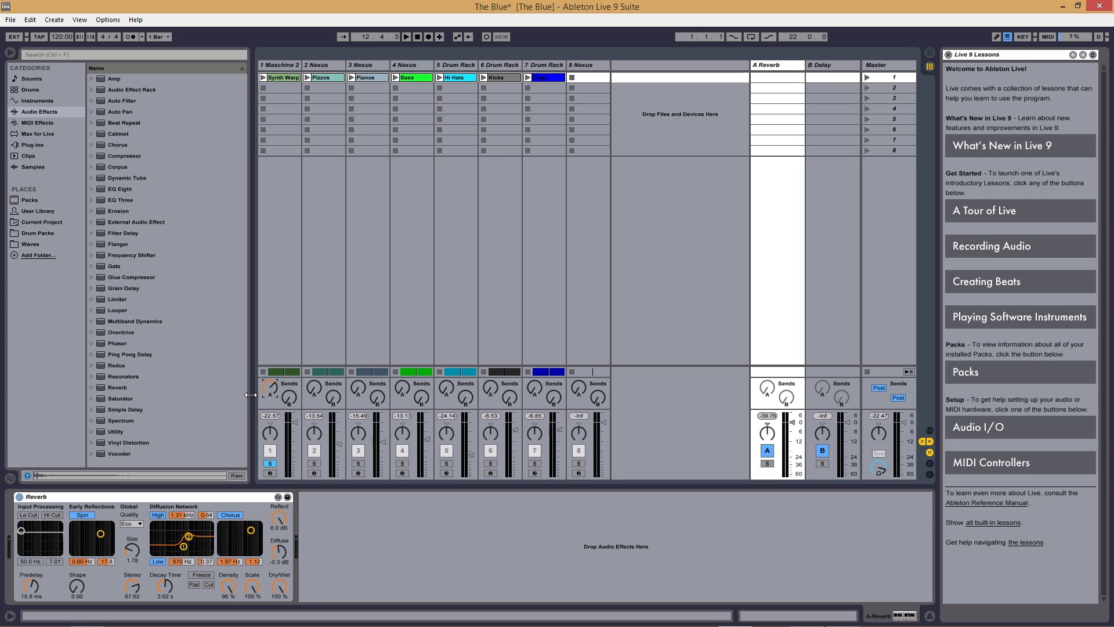
key("space")
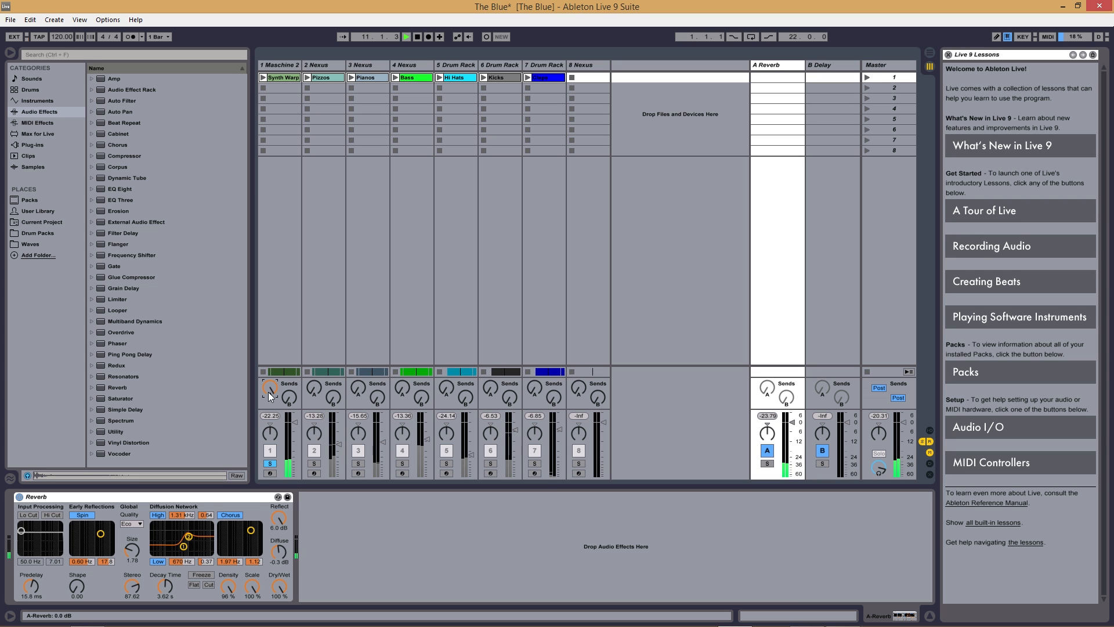
key("space")
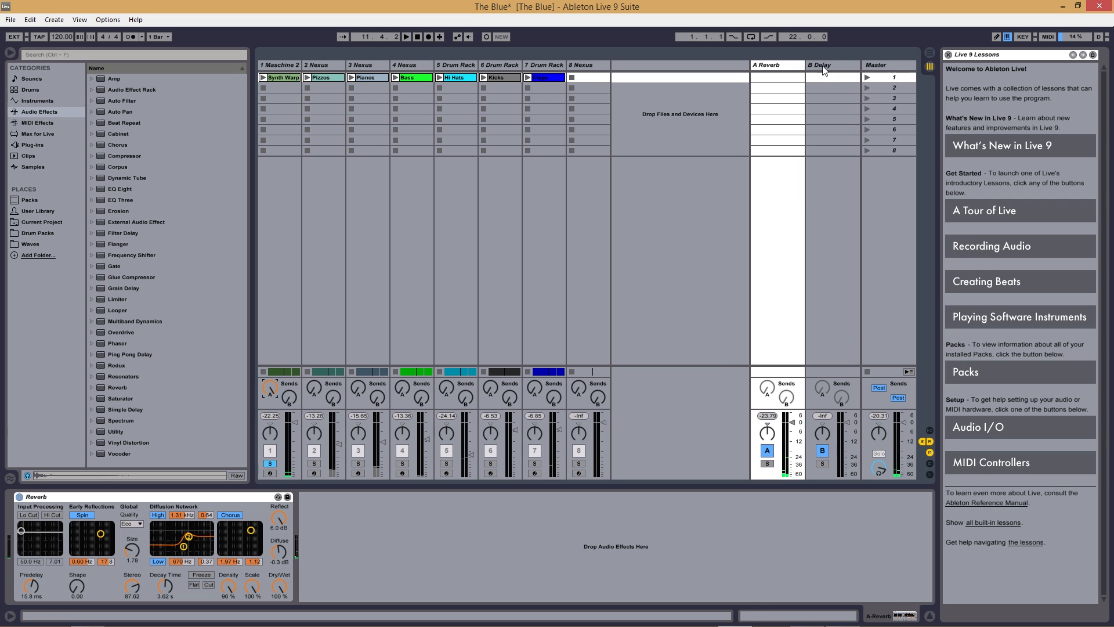
Select the B Delay return and raise track 1's delay send to 0.0 dB during playback
left_click(807, 68)
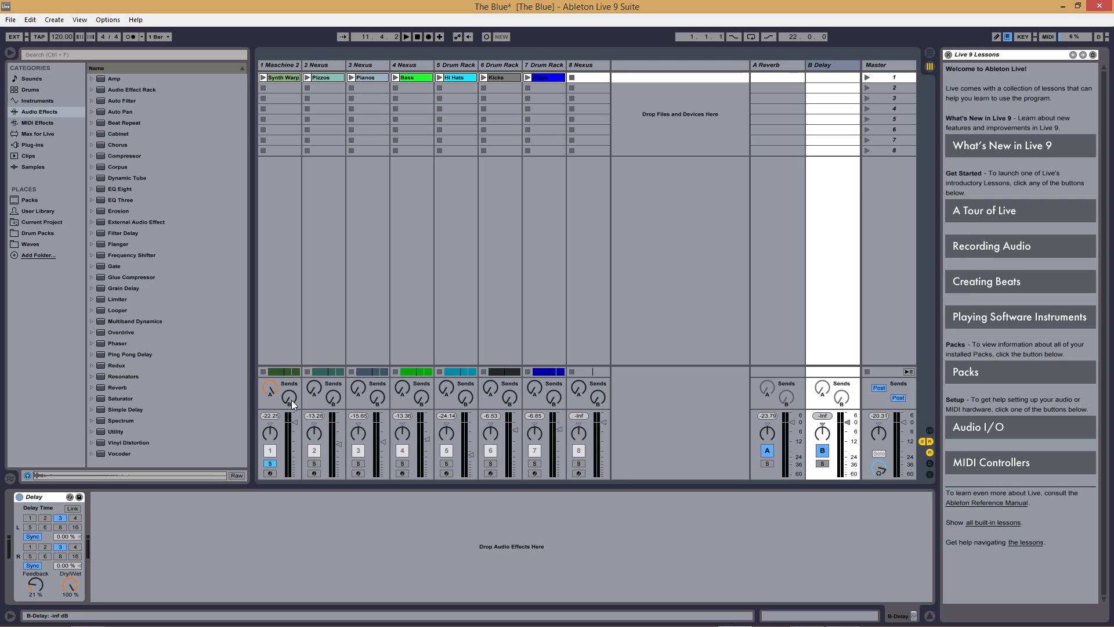
key("space")
left_click_drag(289, 397, 289, 342)
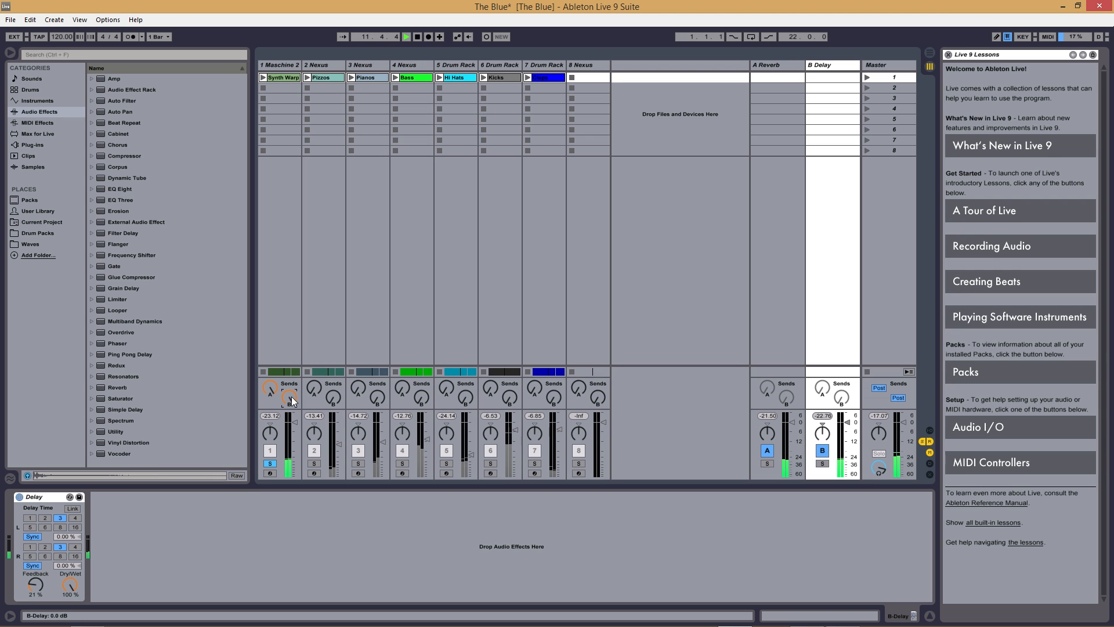
key("space")
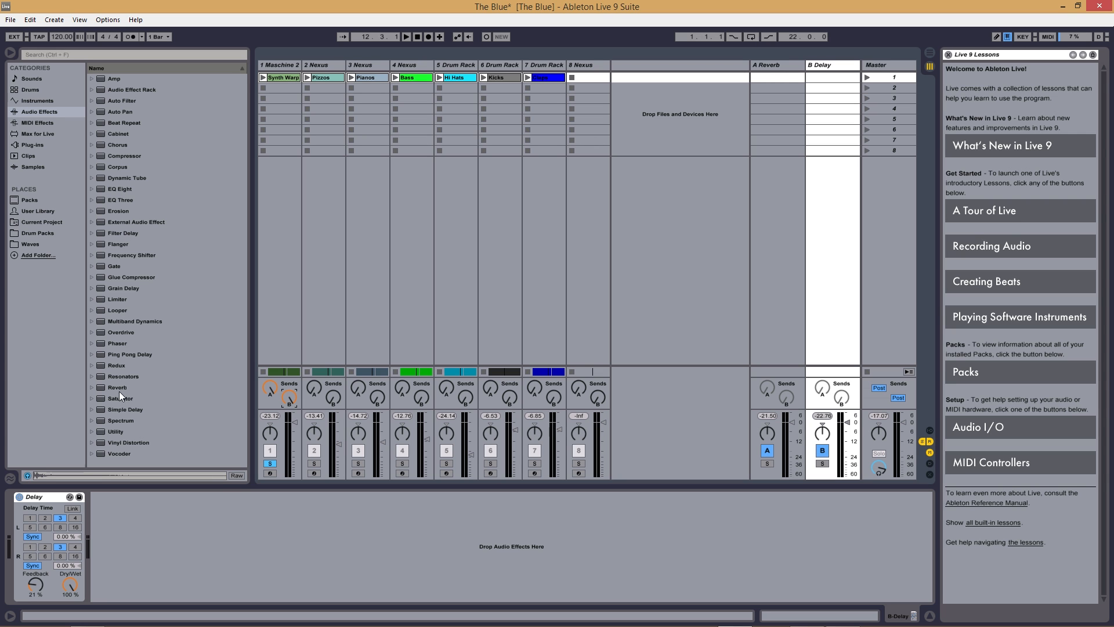
Add the Ballad Reverb preset from the Hall folder to the A Reverb return and switch off the original Reverb
left_click(93, 388)
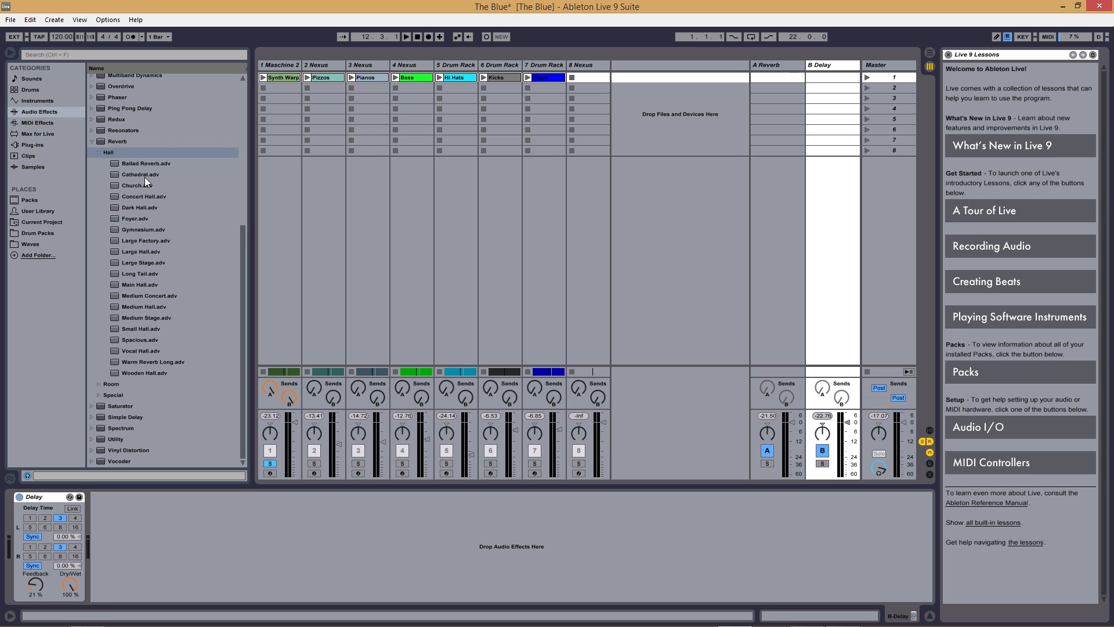
left_click(785, 62)
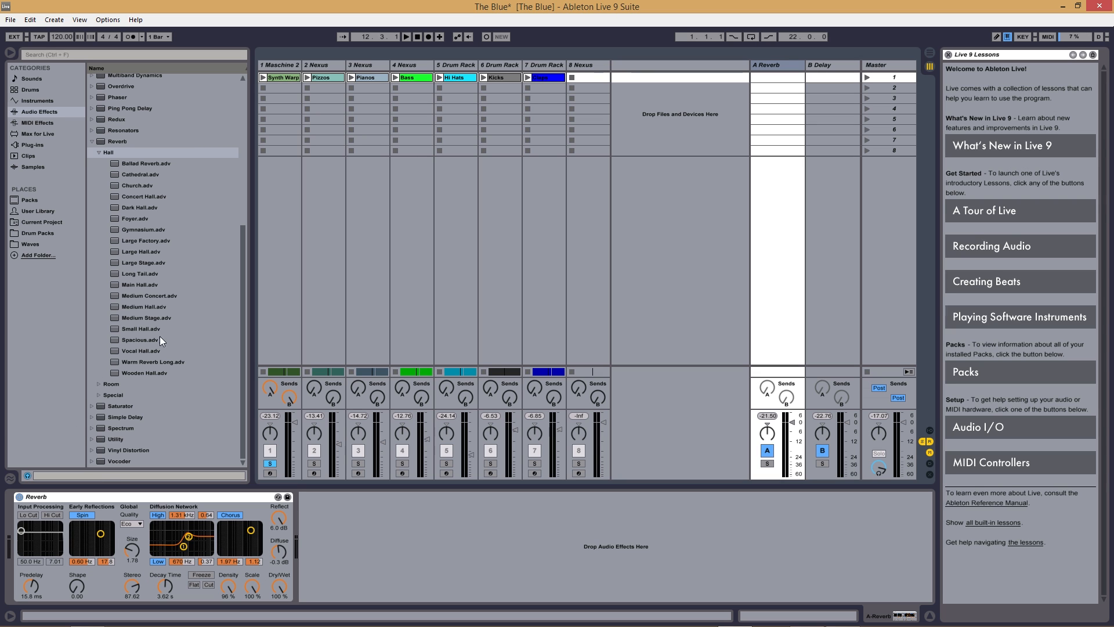
left_click_drag(133, 165, 434, 541)
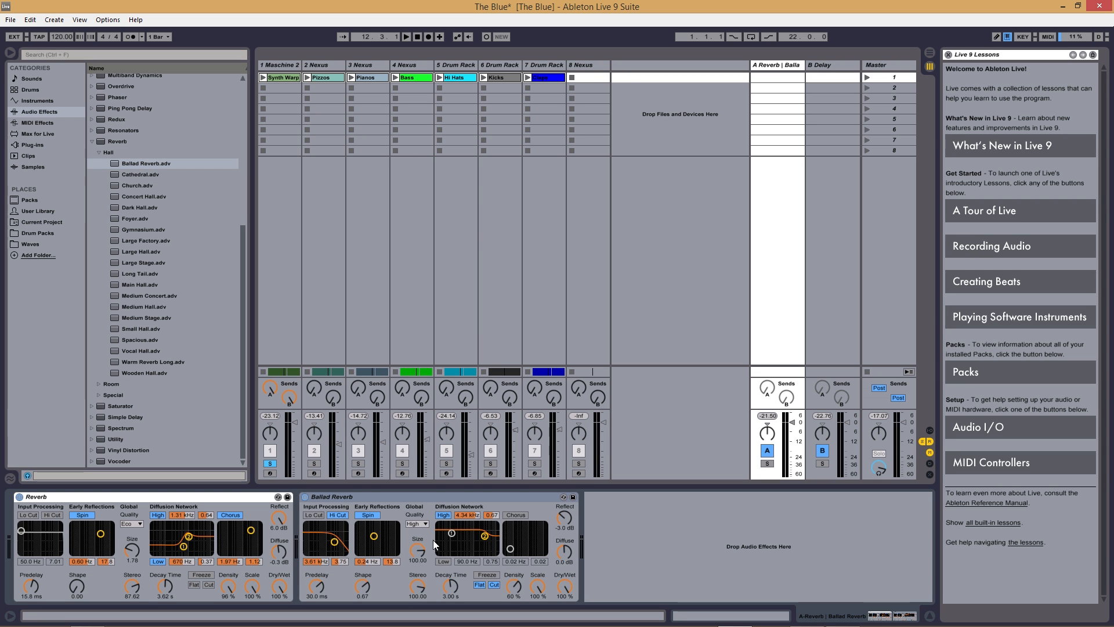
left_click(20, 497)
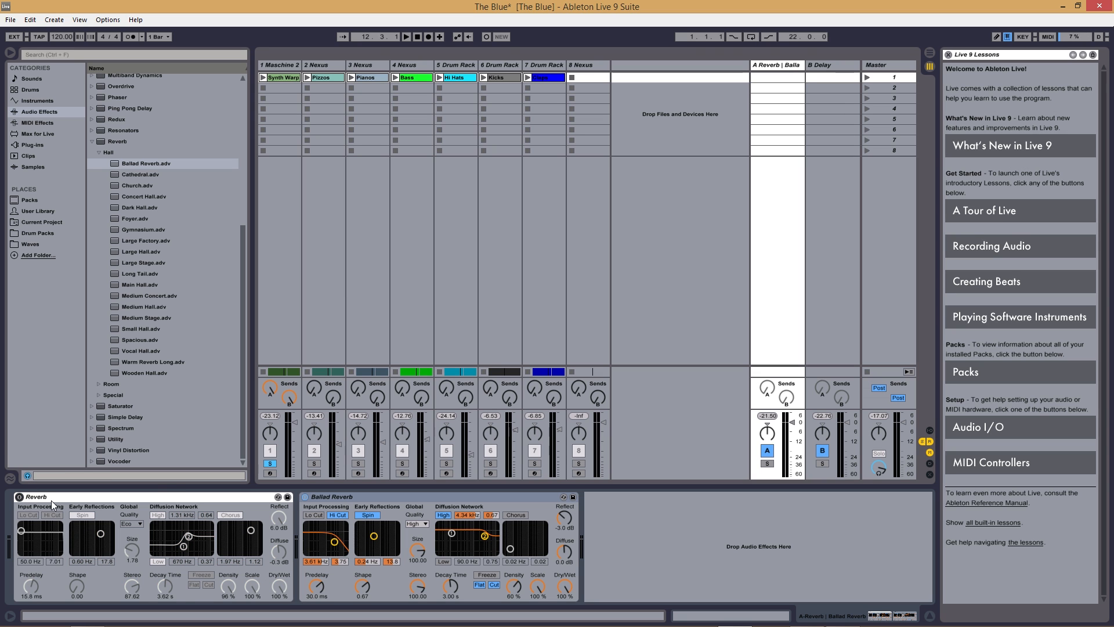
Play track 1 through Ballad Reverb, and delete that device from the A Reverb return
key("space")
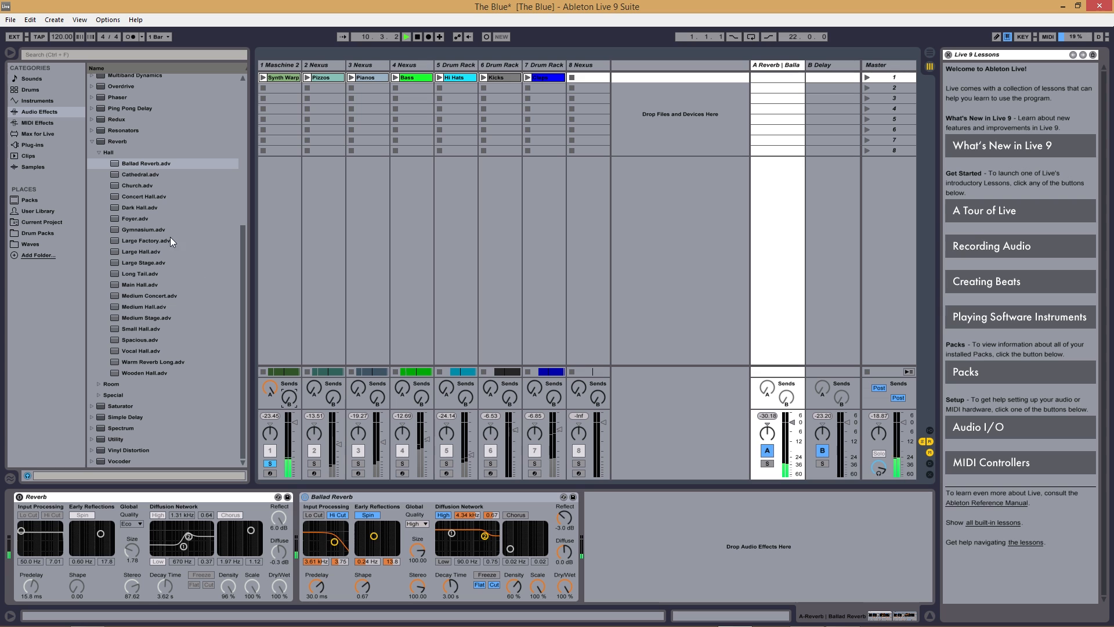
left_click(409, 500)
key("Delete")
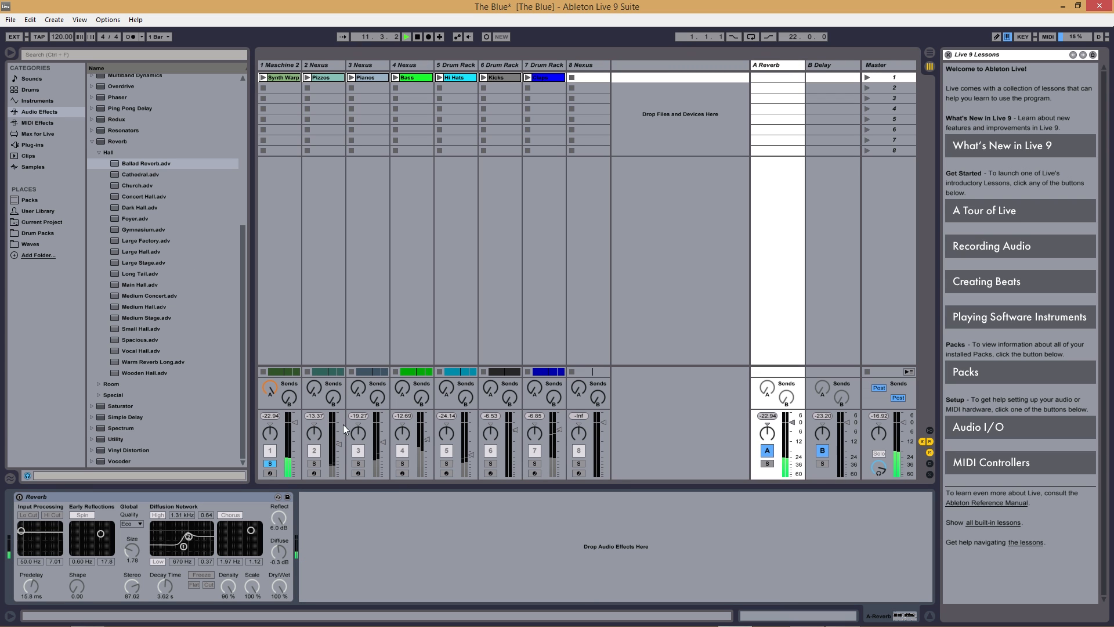
key("space")
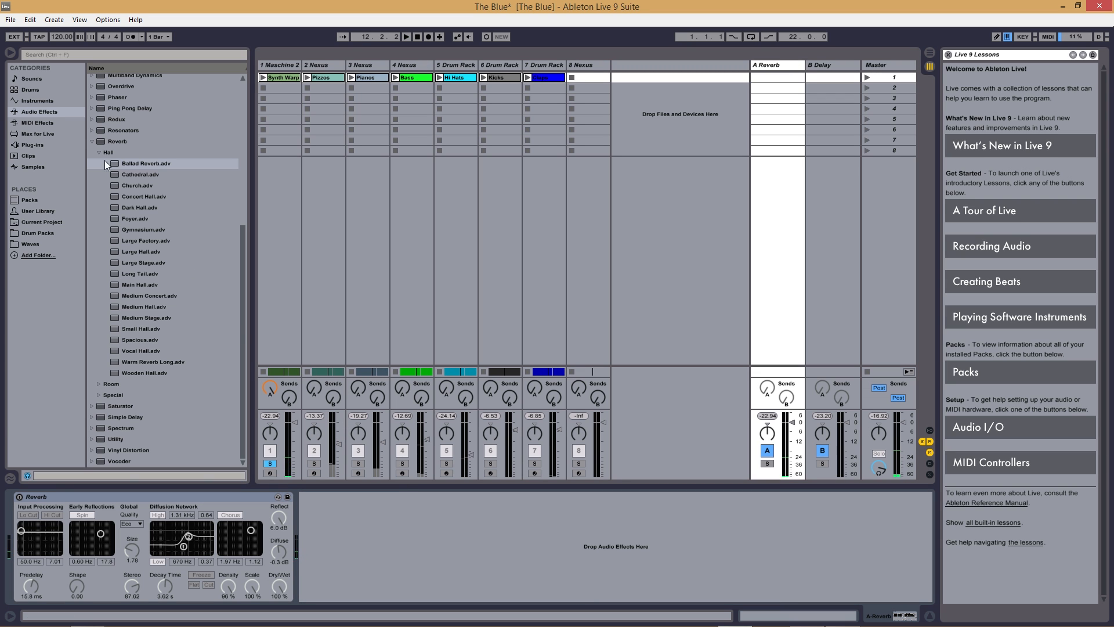
Add the Church hall preset to the A Reverb return, listen to it, and delete it
left_click_drag(129, 183, 424, 558)
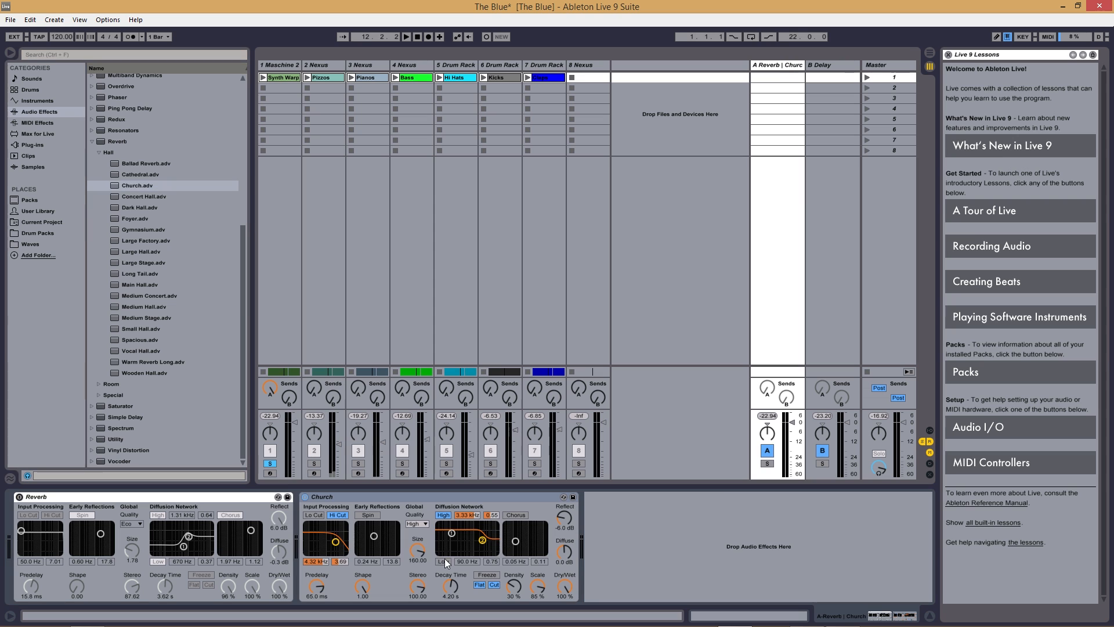
key("space")
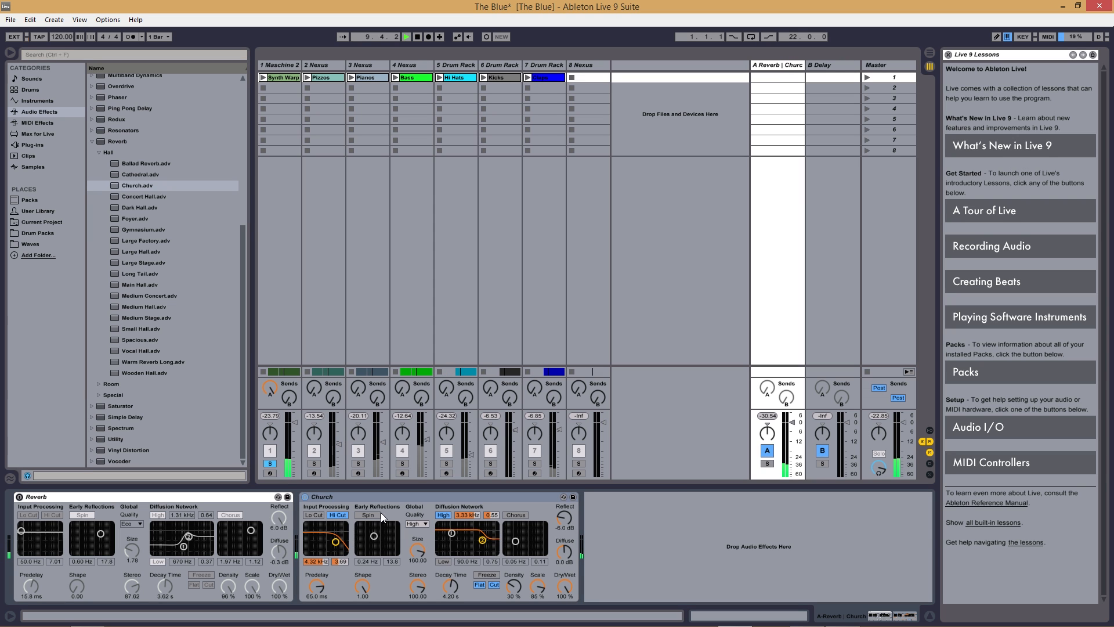
key("space")
key("Delete")
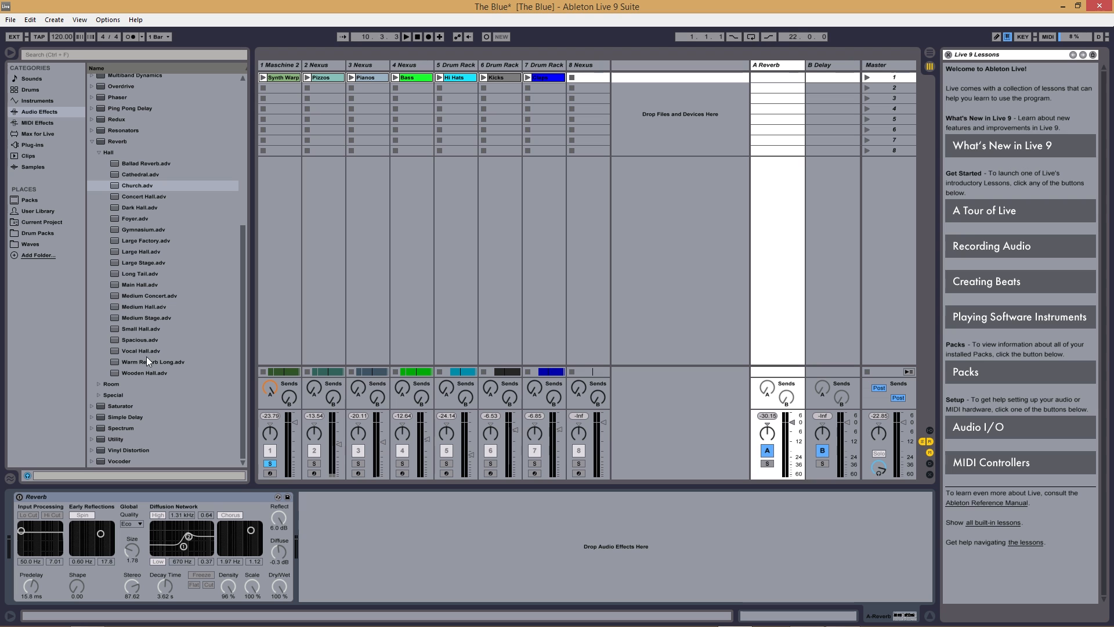
Load the Dark Hall preset on the A Reverb return, audition it during playback, and remove it
double_click(137, 208)
key("space")
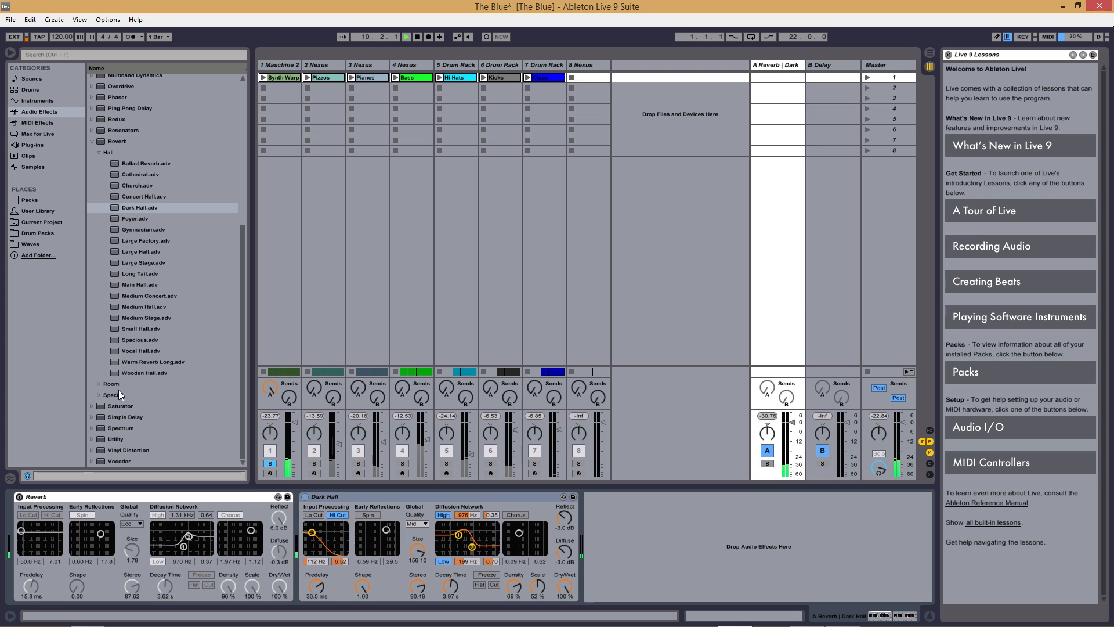
left_click(20, 497)
key("space")
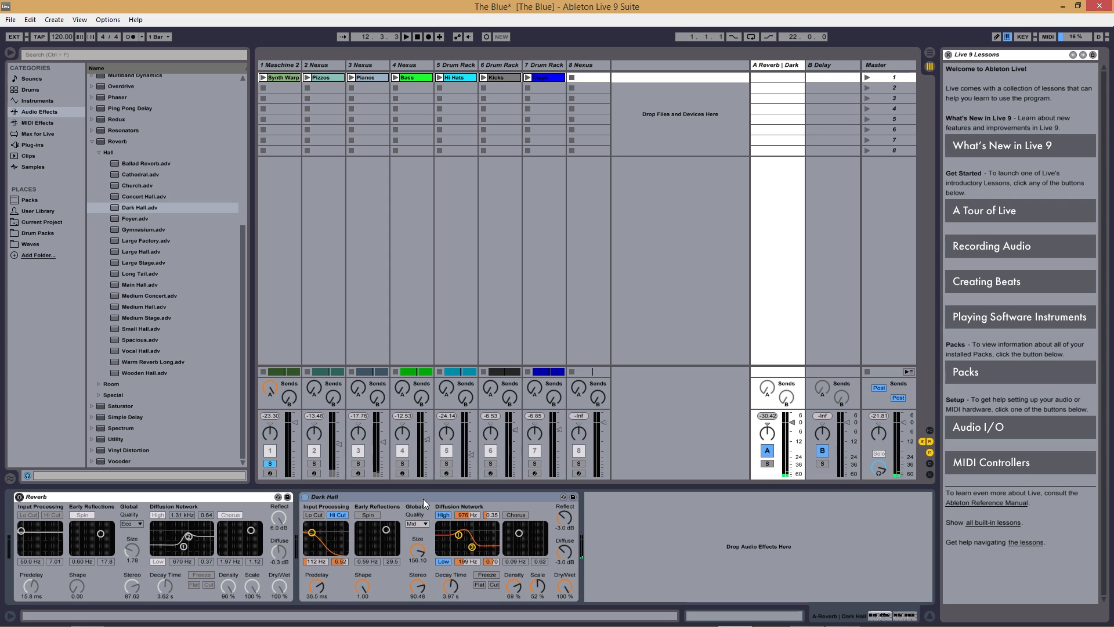
key("Delete")
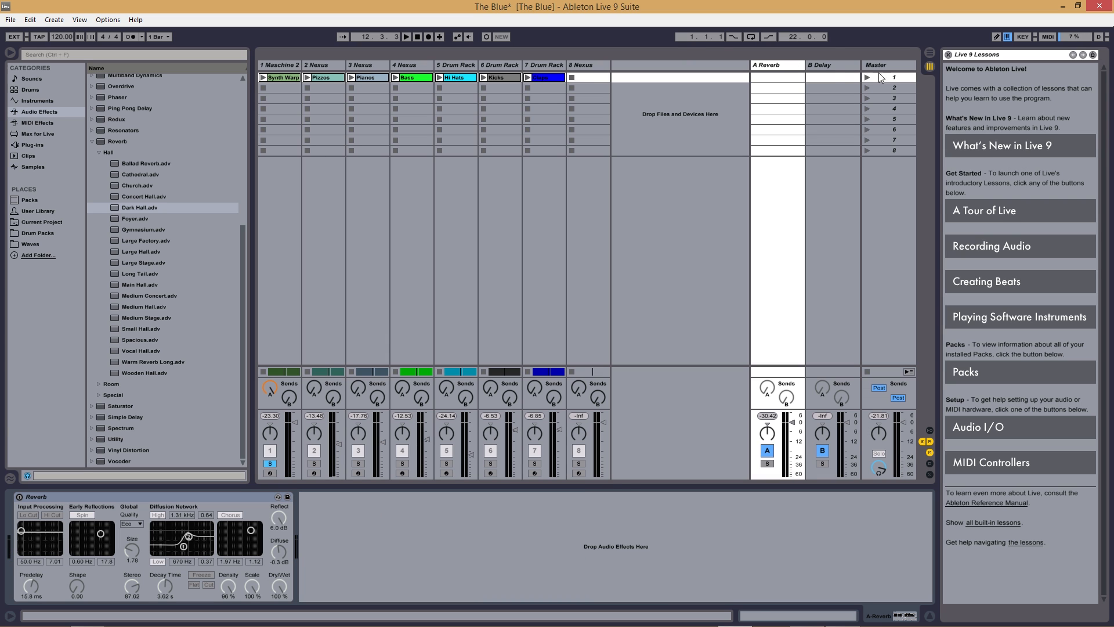
Reactivate the original Reverb on the A Reverb return and raise track 1's delay send during playback
left_click(831, 64)
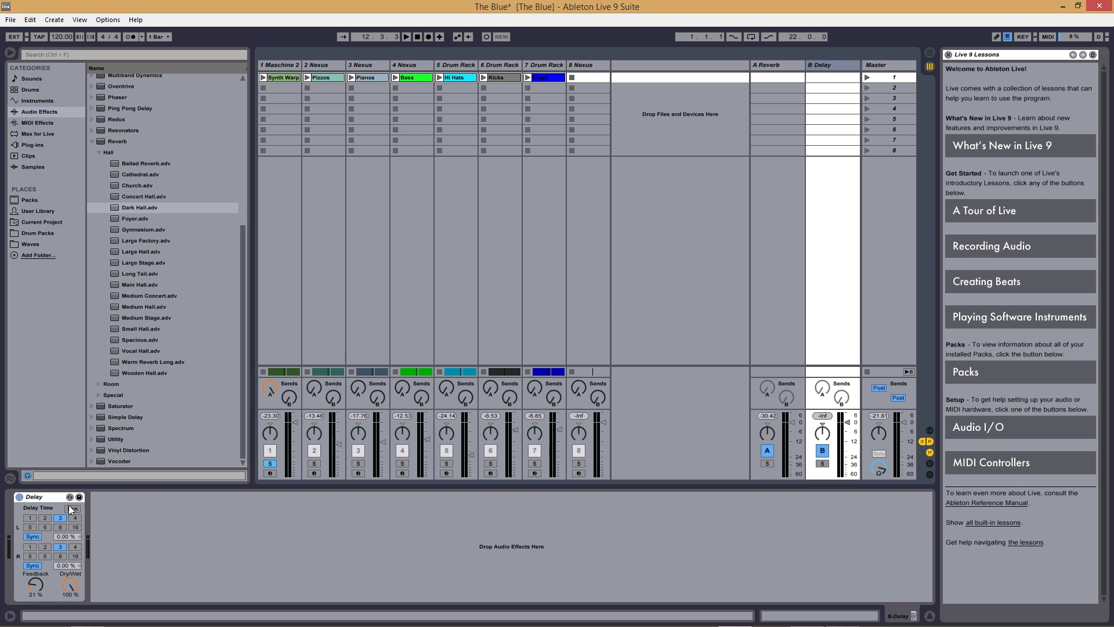
left_click(788, 66)
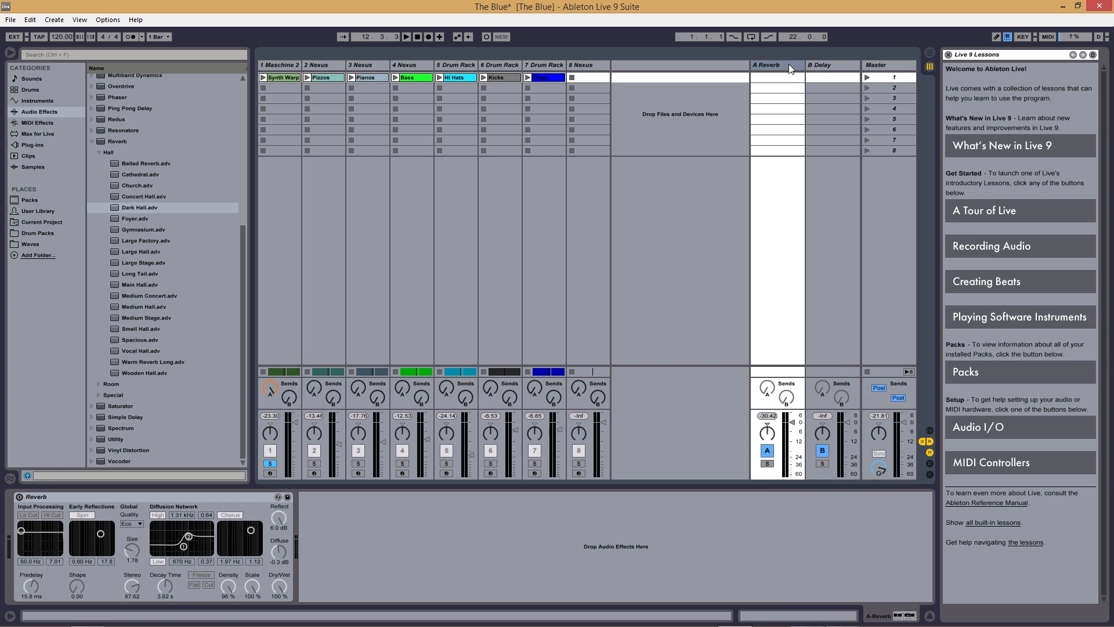
left_click(20, 497)
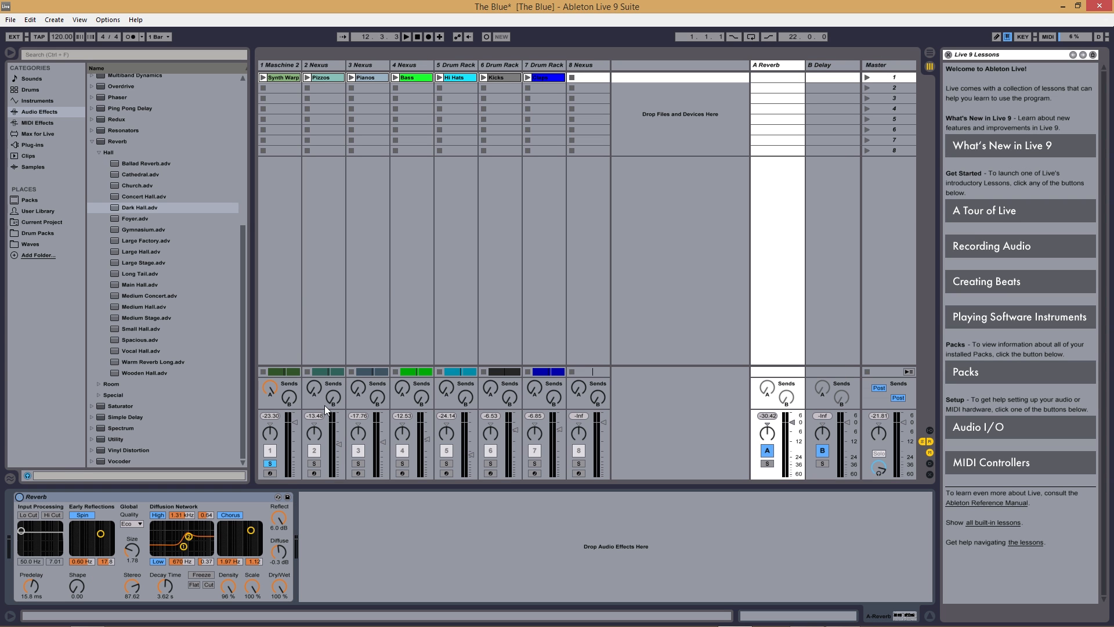
key("space")
left_click_drag(289, 398, 296, 385)
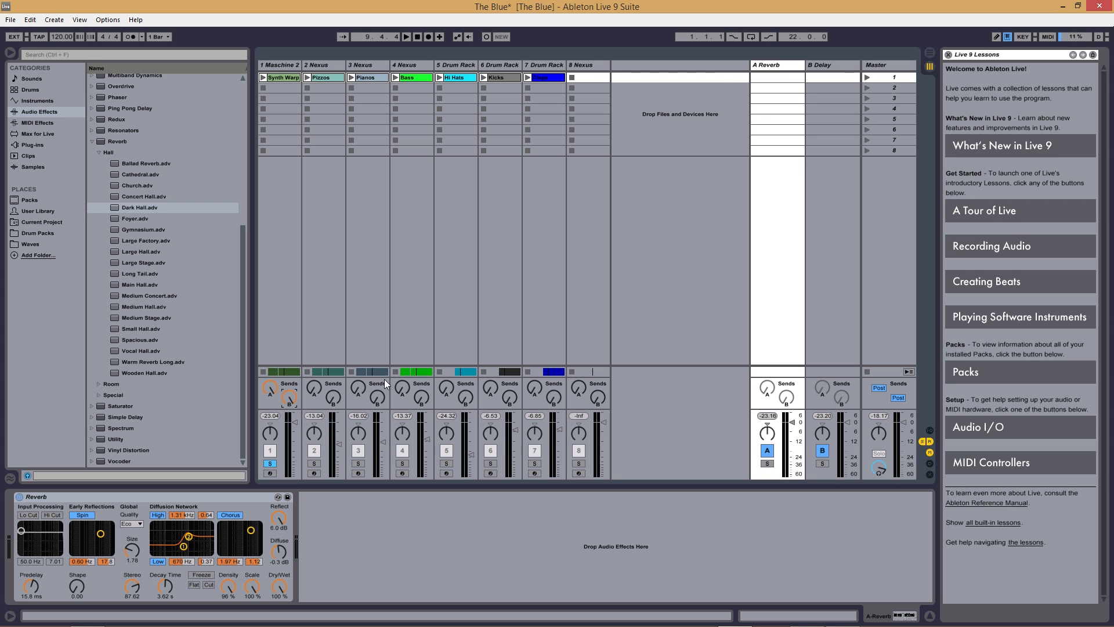
Insert a third return track, and briefly show and hide the mixer's input/output routing section
right_click(729, 137)
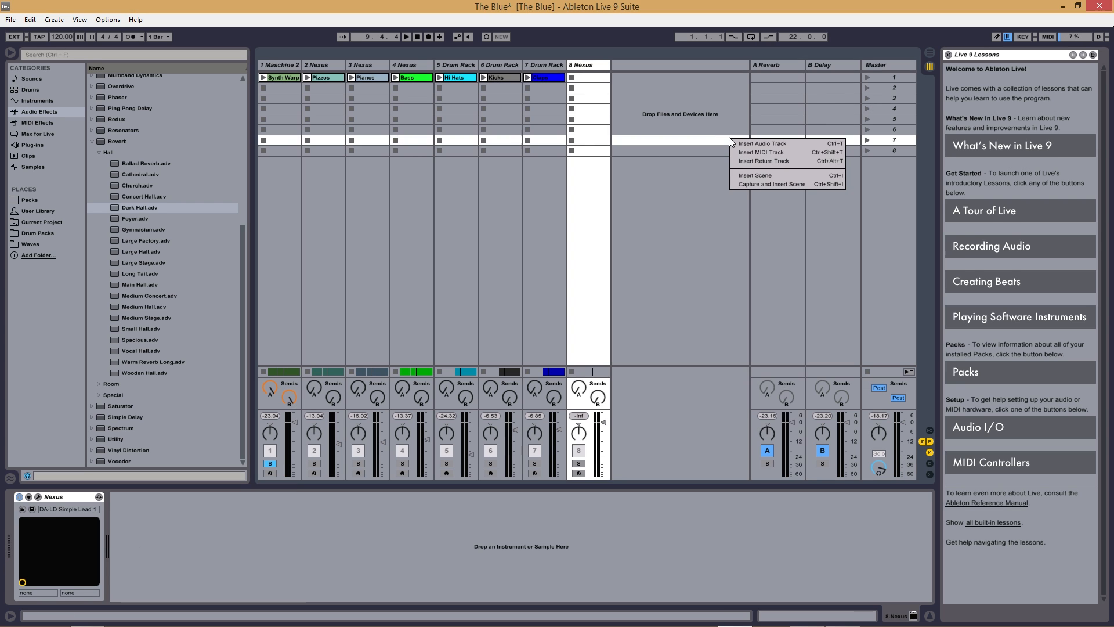
right_click(727, 117)
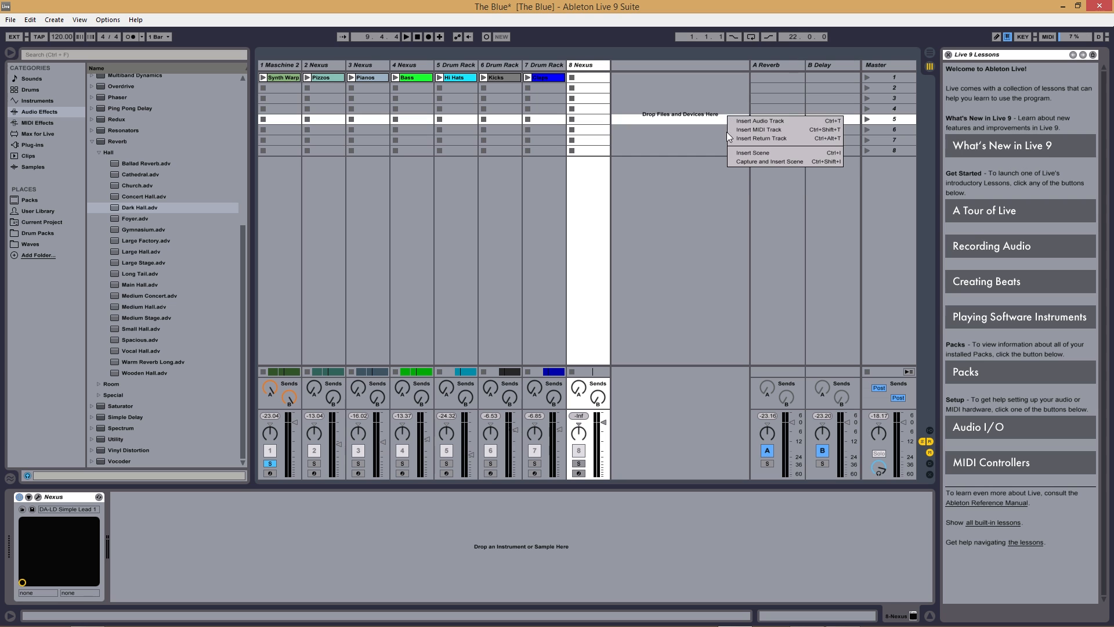
left_click(798, 138)
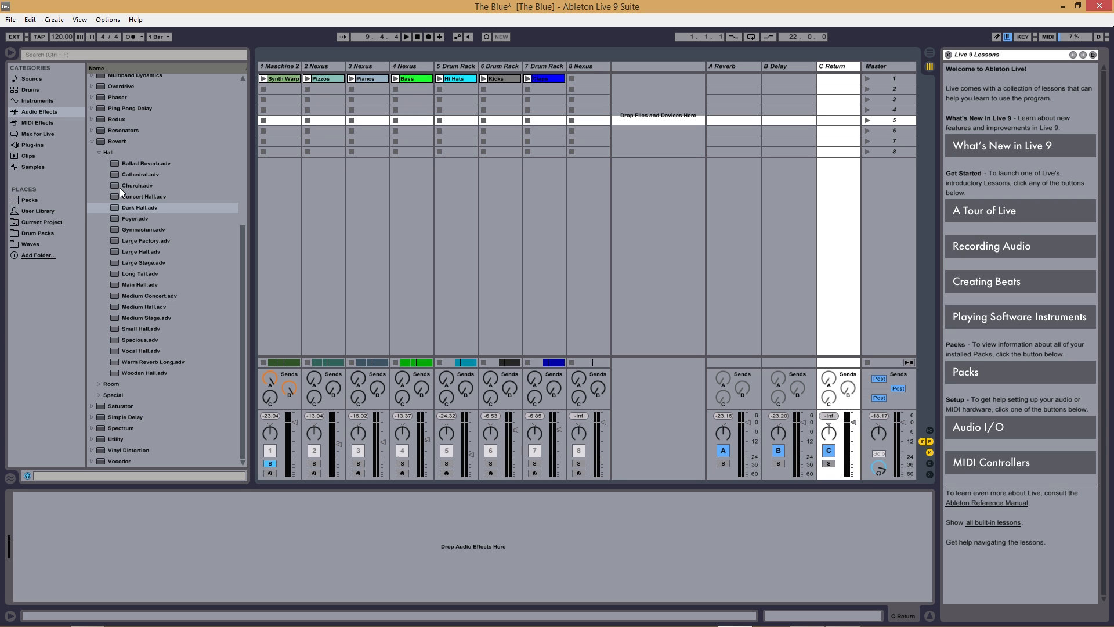
left_click(929, 430)
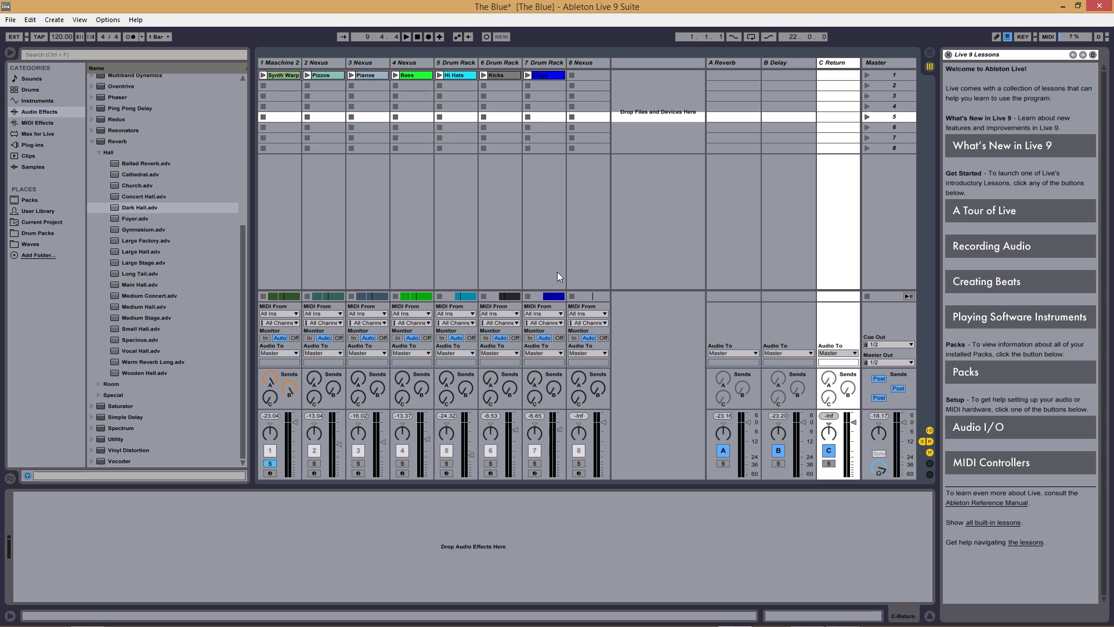
left_click(929, 429)
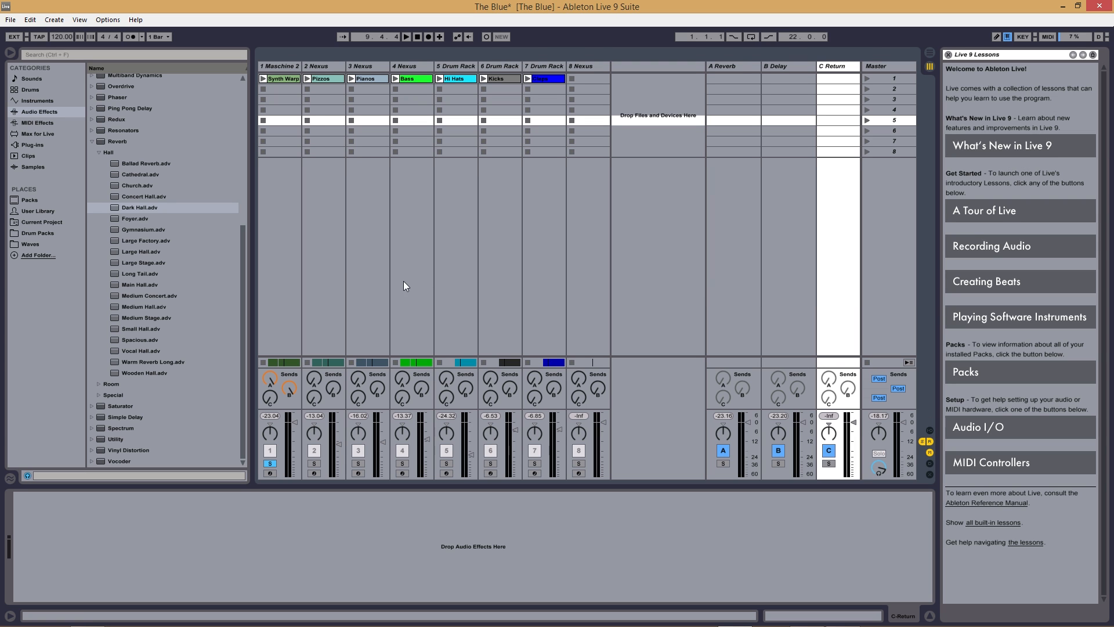
Collapse the Hall reverb presets and insert a fourth return track, giving track 1 a D send
left_click(99, 151)
scroll(168, 309, "up", 2)
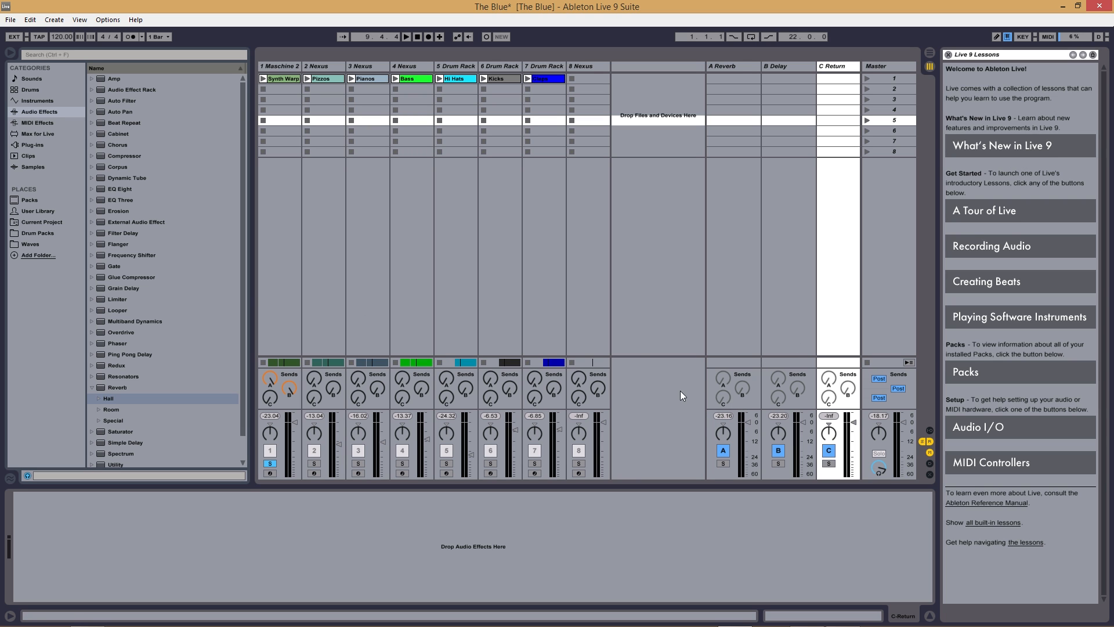
right_click(674, 150)
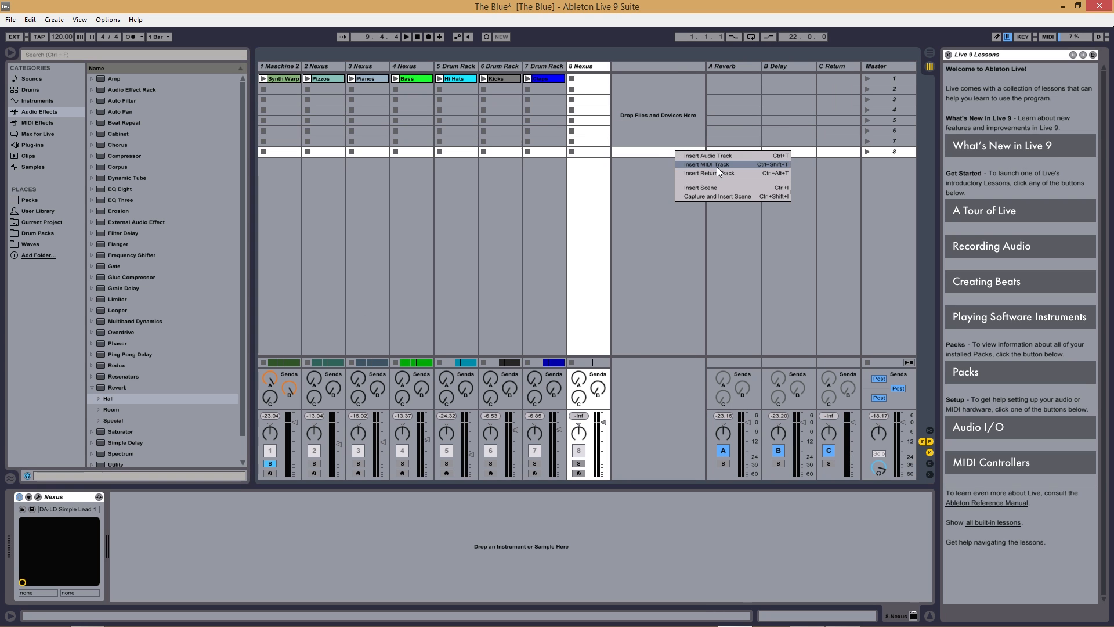
left_click(716, 173)
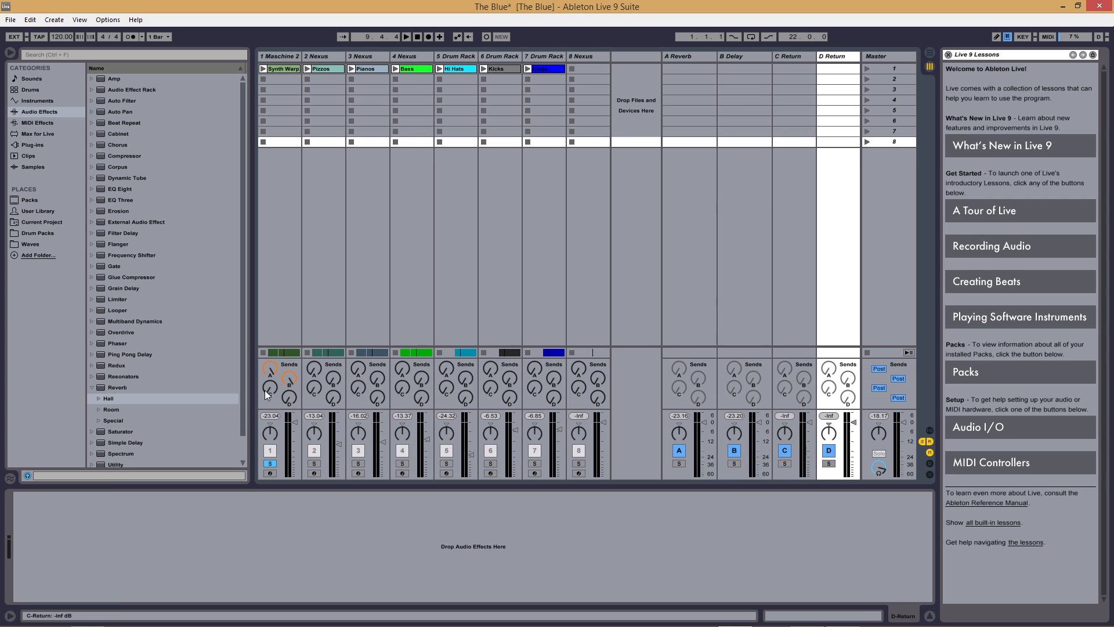
left_click(290, 401)
Browse the audio effects for the Chorus presets and load Warning onto the C return
left_click(92, 388)
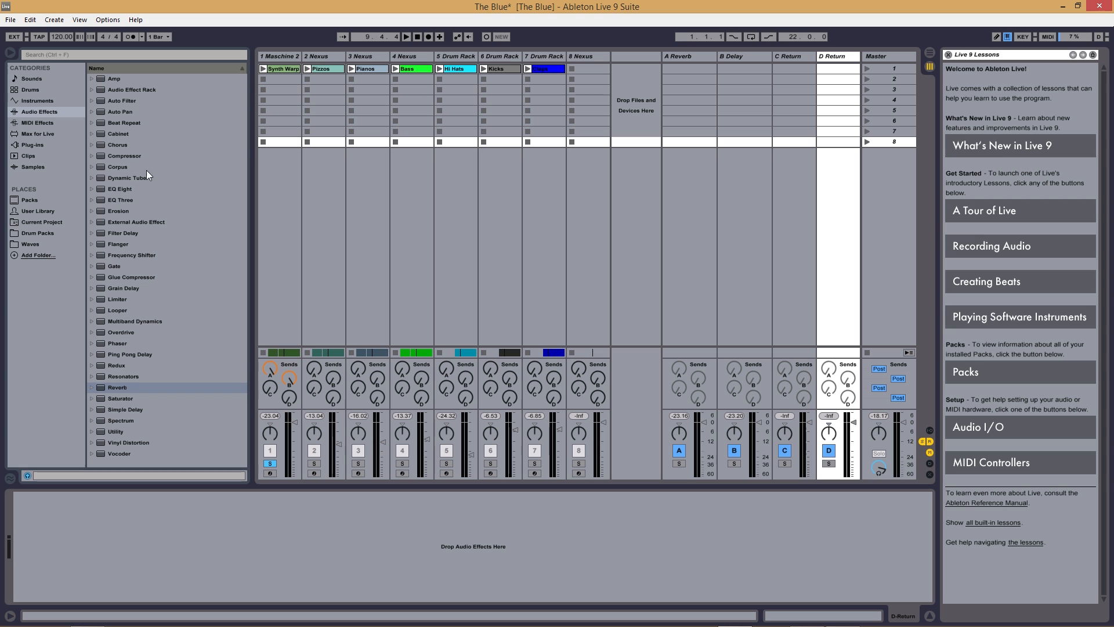
left_click(91, 101)
left_click(91, 101)
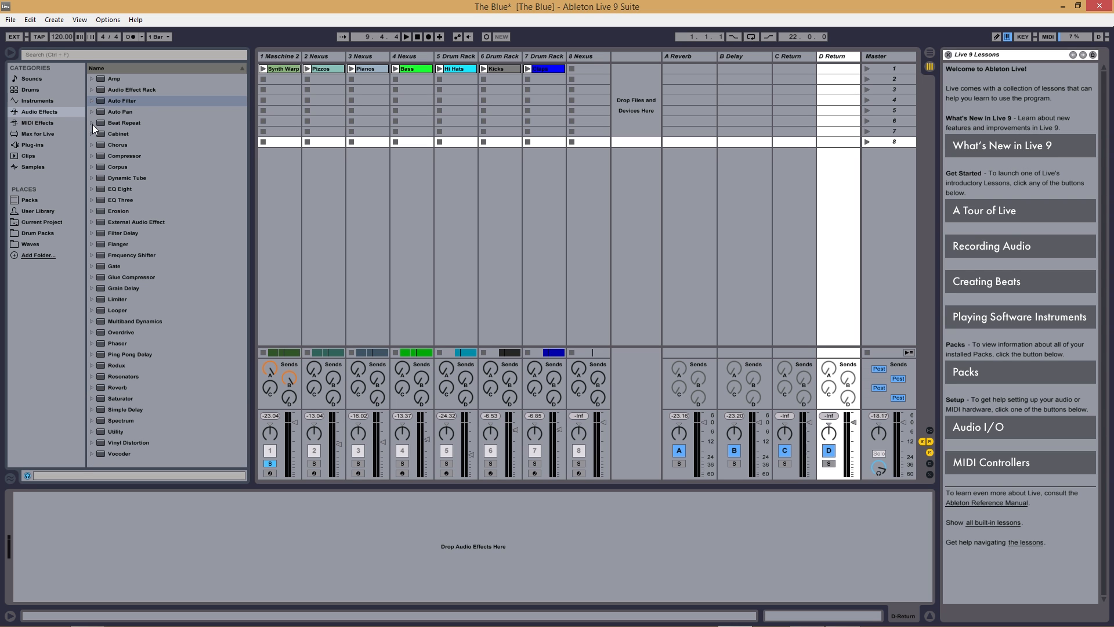
left_click(91, 145)
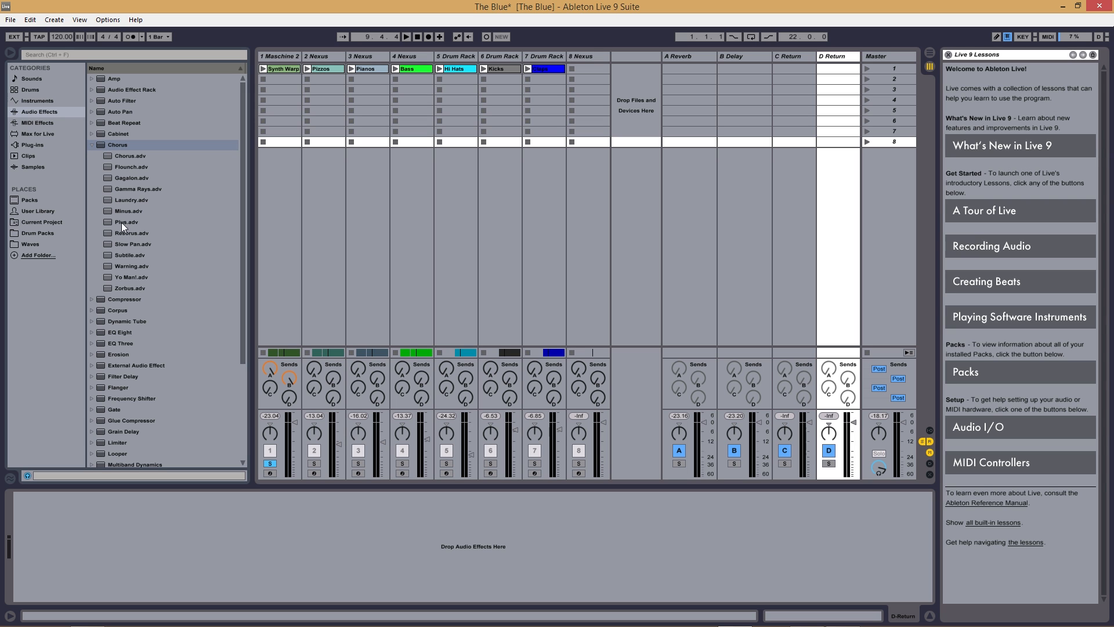
left_click(124, 267)
left_click(804, 61)
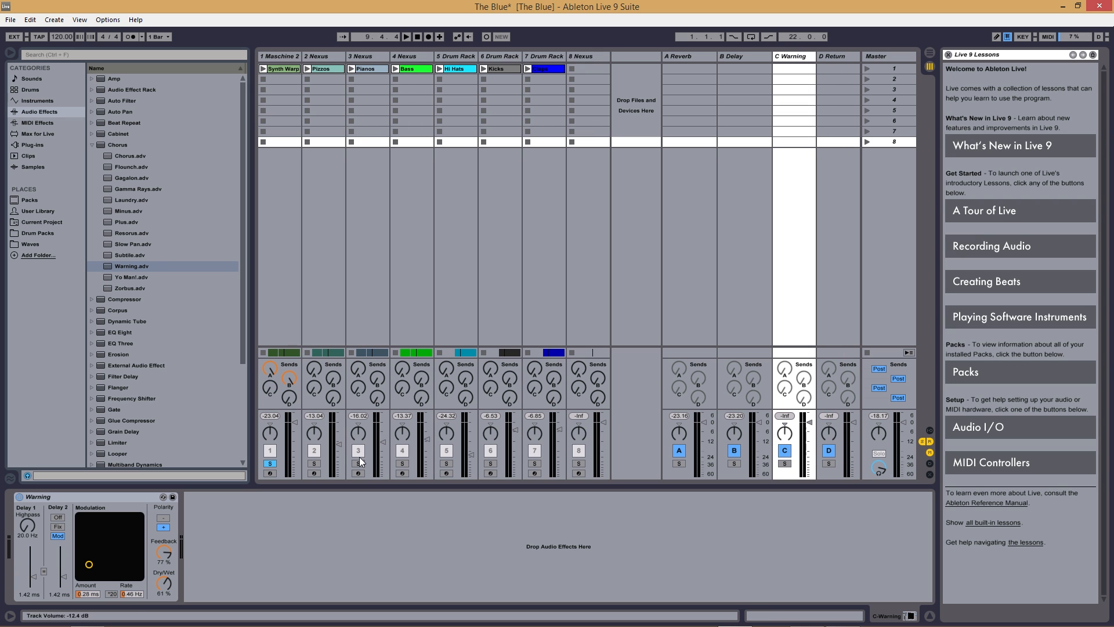
Reset track 1's A and B sends, and lower and raise its C send up to 0 dB during playback
left_click_drag(289, 378, 274, 452)
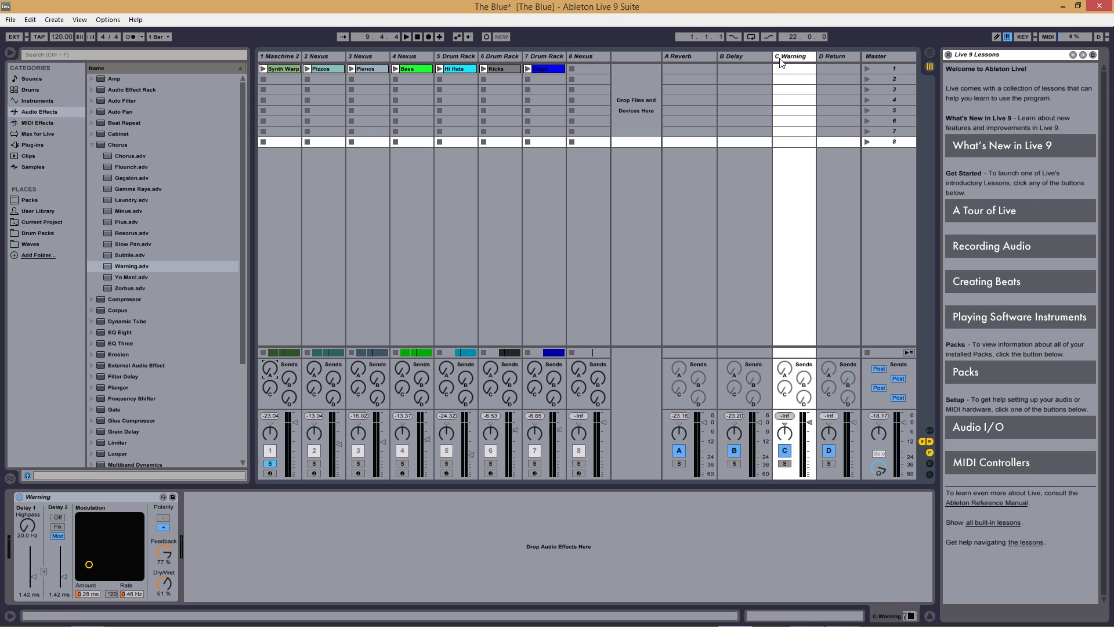
left_click_drag(271, 393, 270, 348)
key("space")
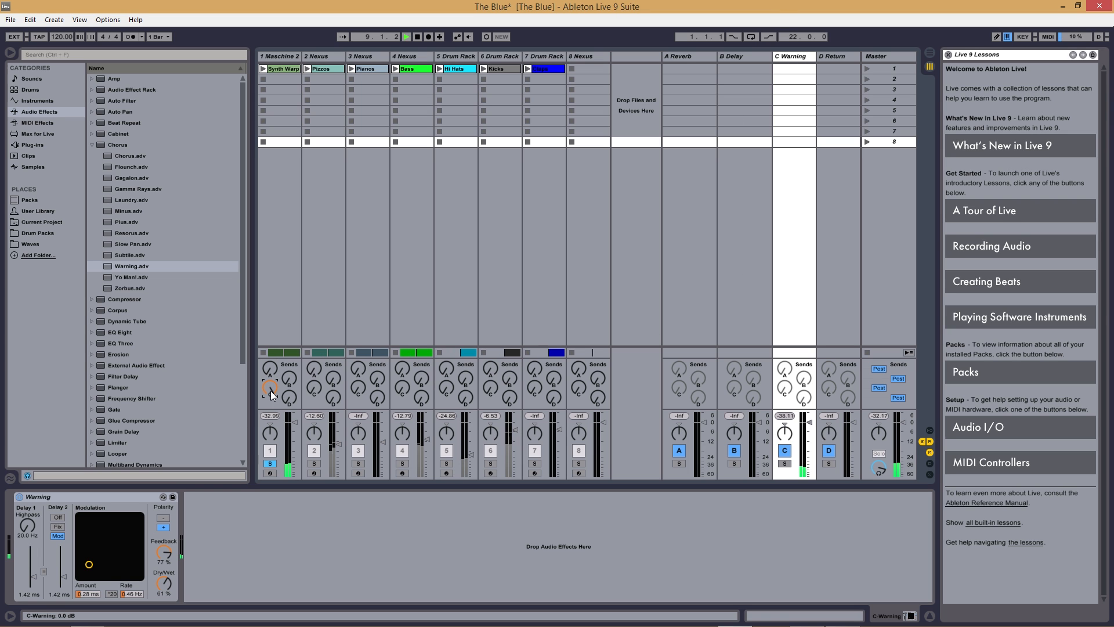
left_click_drag(270, 388, 270, 453)
left_click_drag(271, 388, 278, 361)
Audition track 1 while changing Warning's modulation to about 1.50 ms and 4.77 Hz, and lower its C send to about -17 dB
left_click_drag(87, 580, 79, 535)
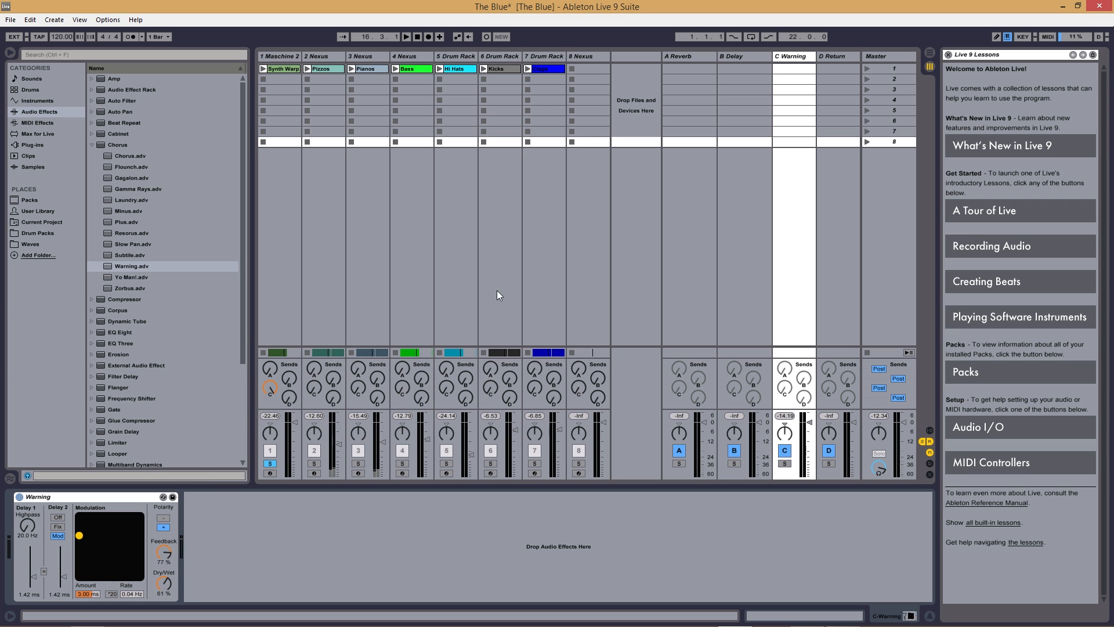
left_click(269, 388)
left_click_drag(270, 388, 269, 365)
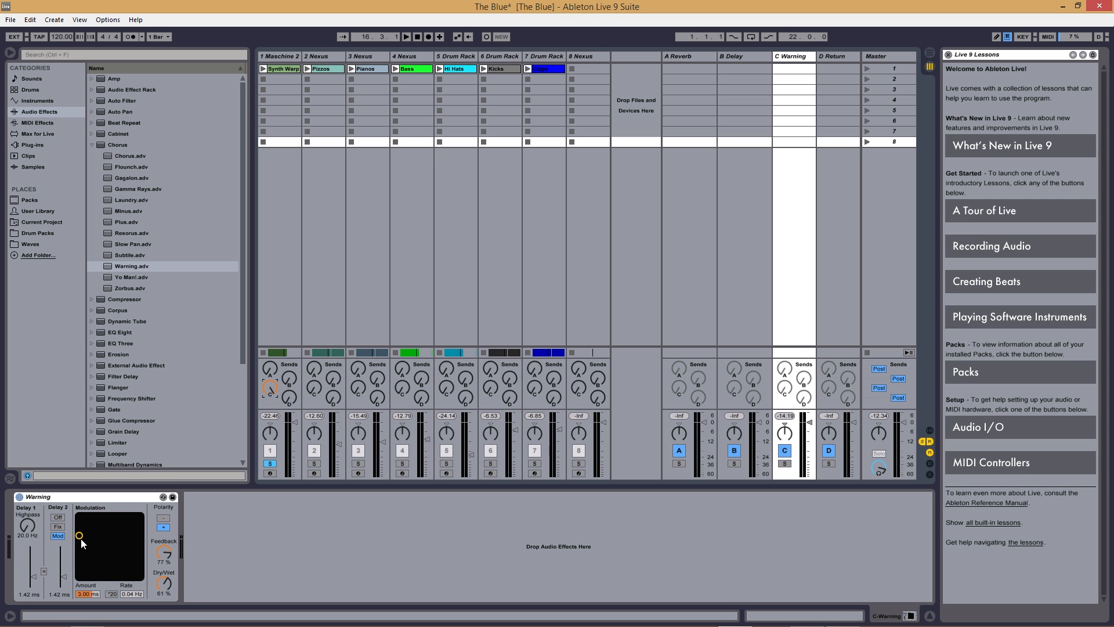
key("space")
left_click_drag(80, 537, 122, 549)
left_click_drag(270, 388, 269, 406)
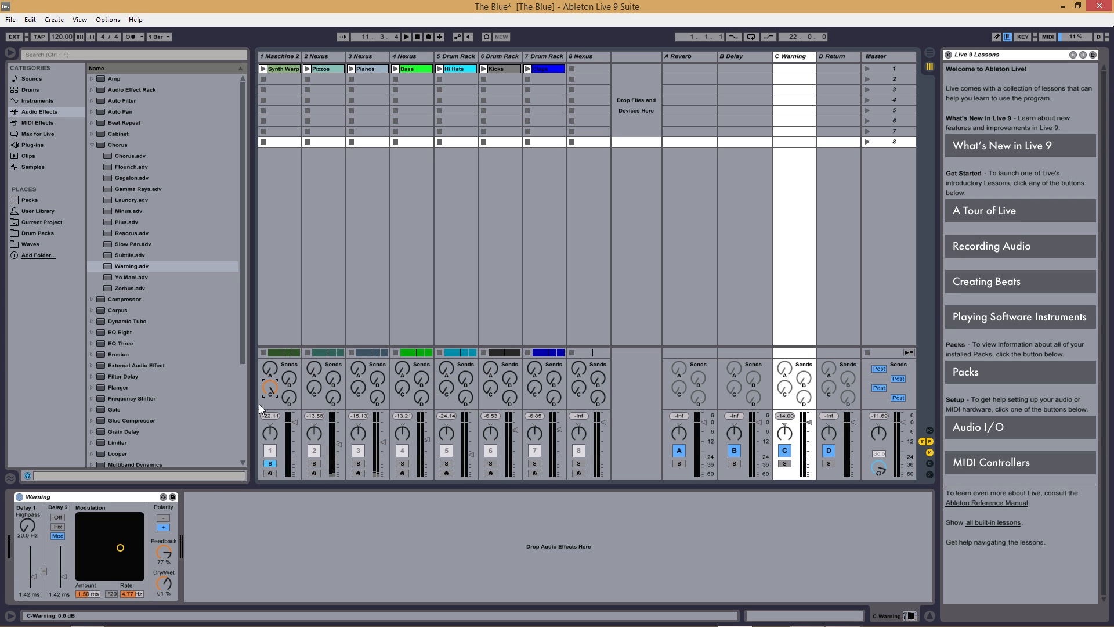
key("space")
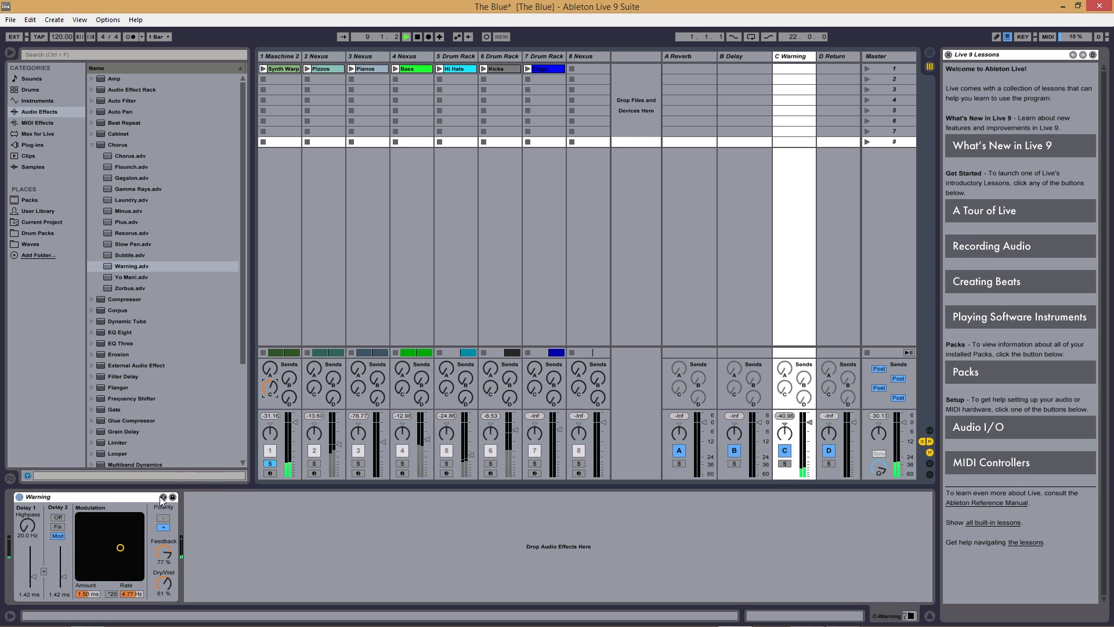
left_click(269, 464)
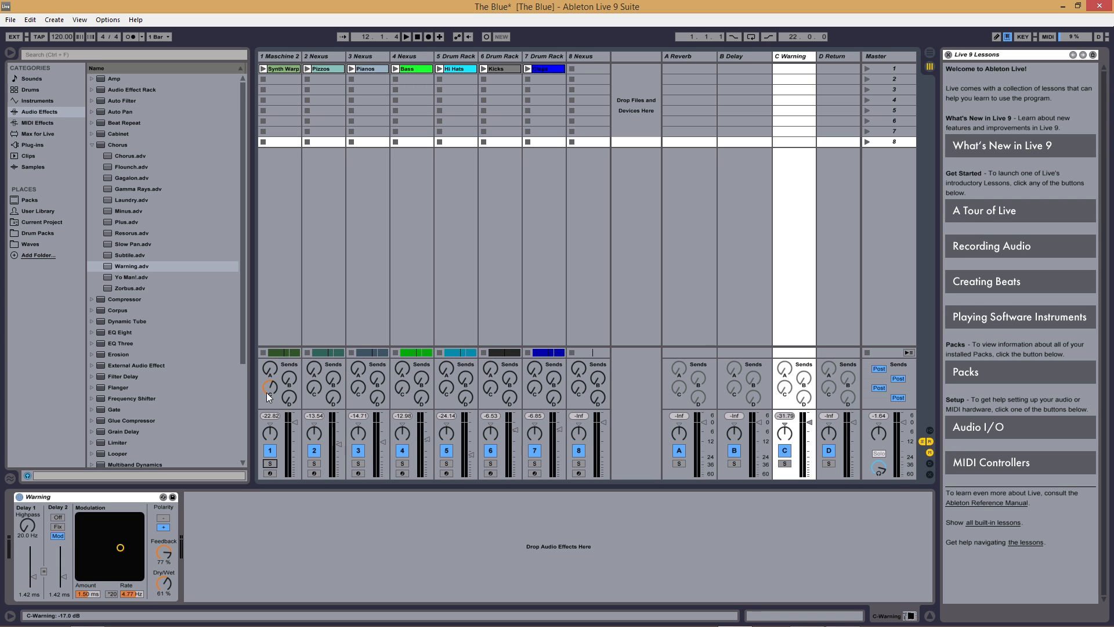
Solo track 2, listen to it with its A Reverb and B Delay sends raised, and reset both sends
left_click(314, 463)
left_click_drag(313, 373, 313, 325)
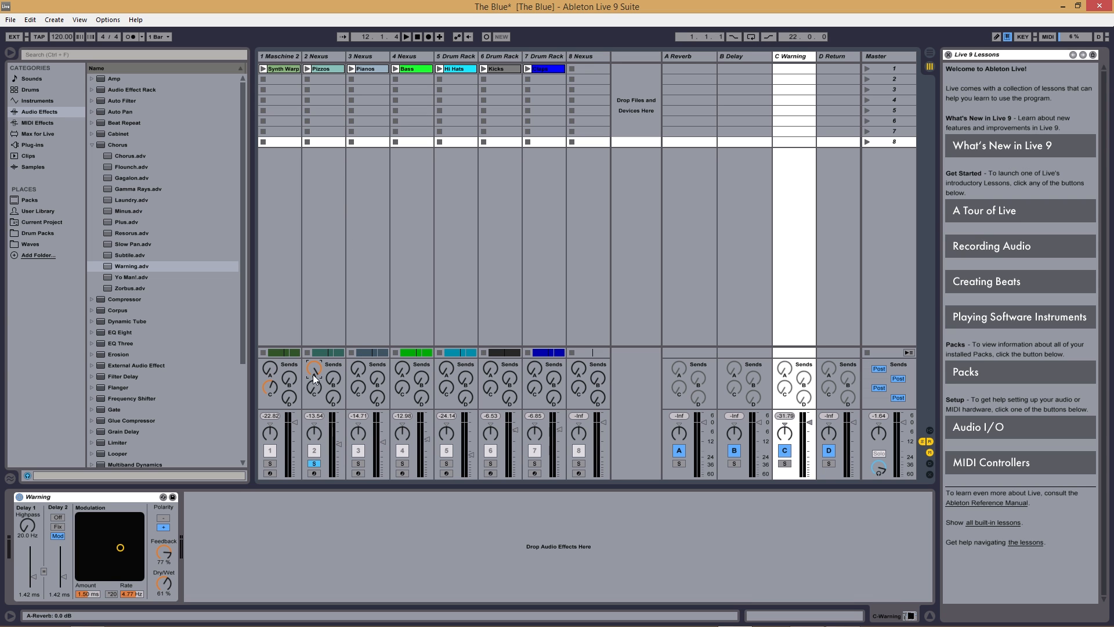
key("space")
left_click_drag(328, 378, 338, 326)
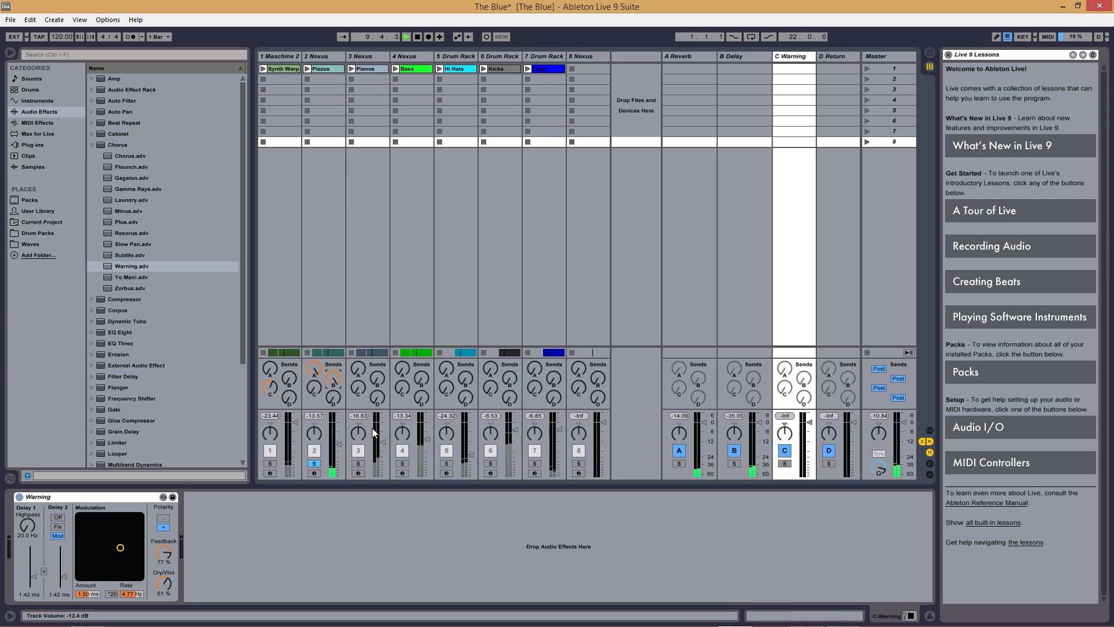
key("space")
double_click(333, 383)
key("space")
double_click(314, 369)
key("space")
Raise track 2's C send and set Warning's modulation to about 1.02 ms and 0.58 Hz during playback
left_click_drag(314, 388, 313, 325)
key("space")
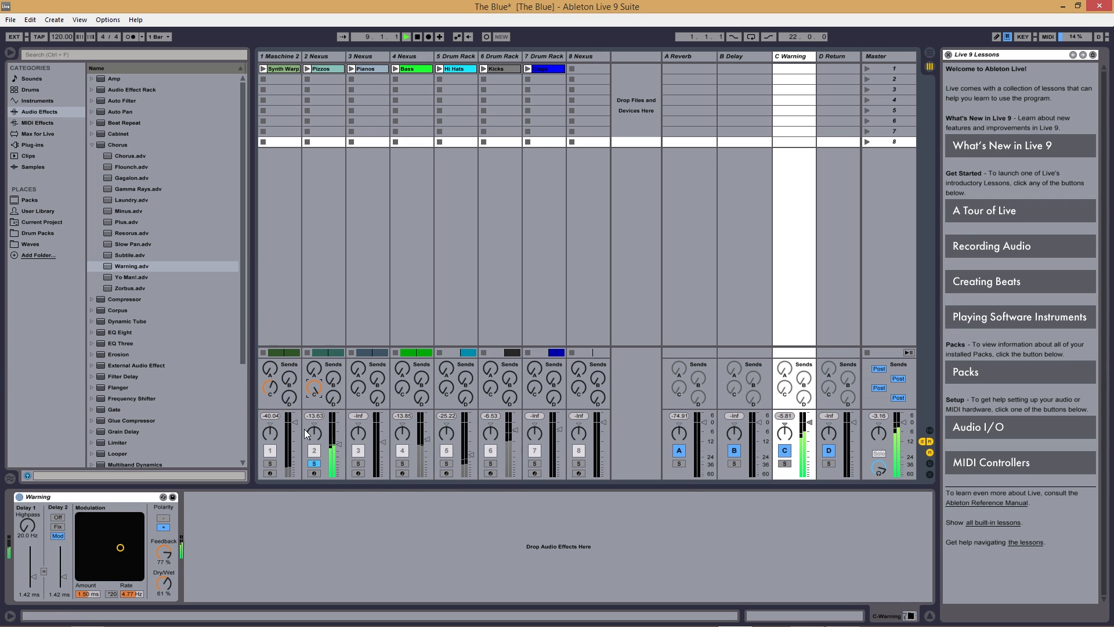
left_click_drag(120, 547, 91, 553)
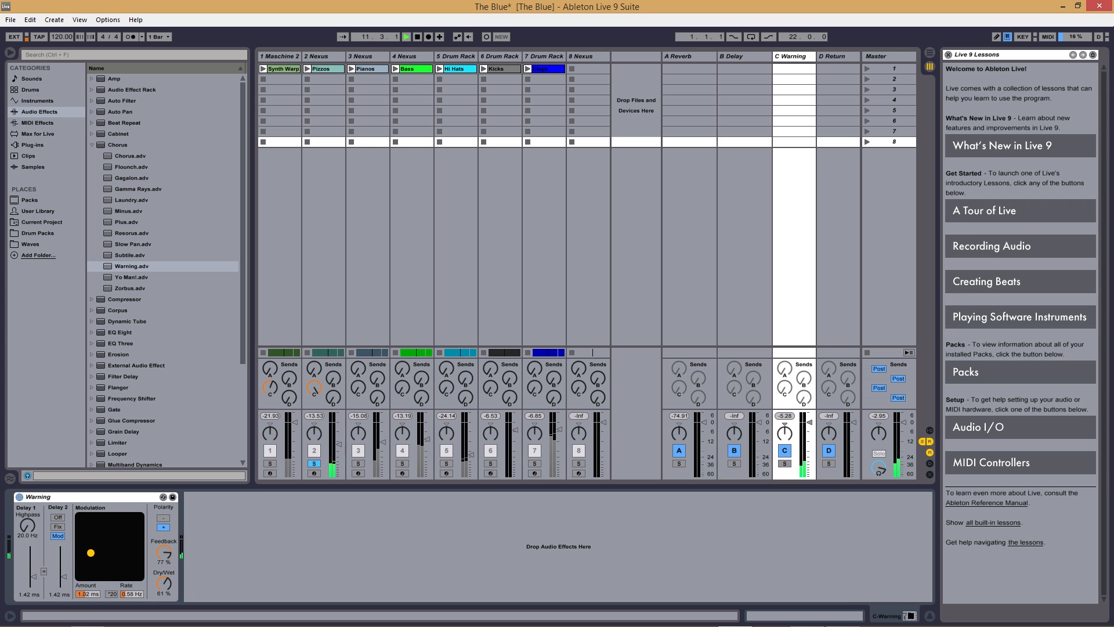
Solo tracks 3 and 4 in turn to audition their C Warning sends, and try track 4's B Delay send before resetting it
left_click(355, 464)
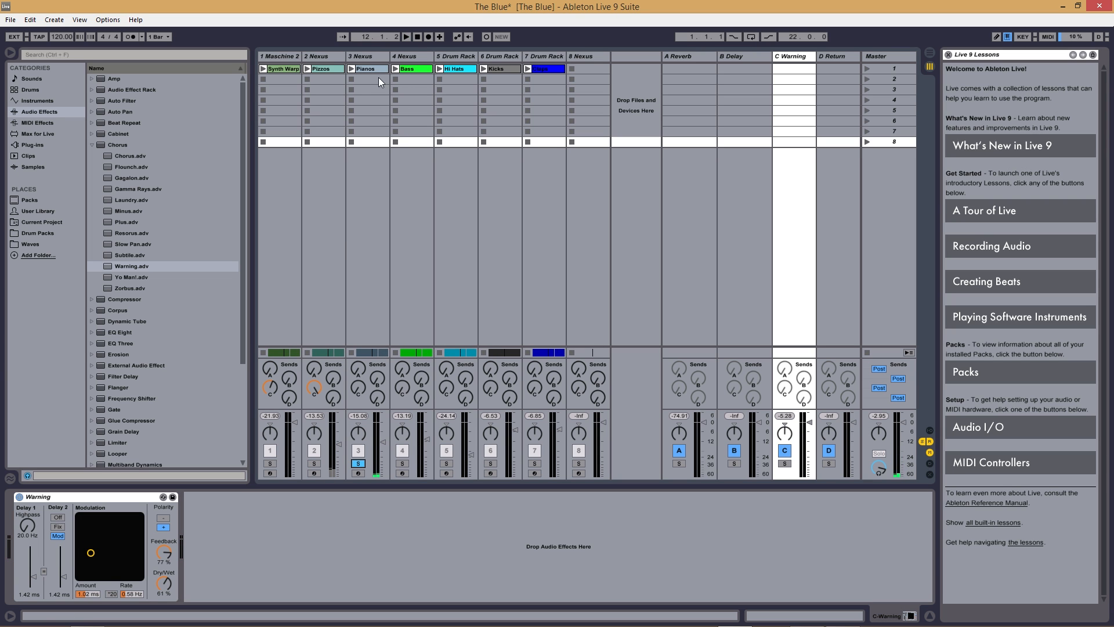
left_click_drag(357, 391, 356, 366)
left_click(406, 463)
left_click(402, 387)
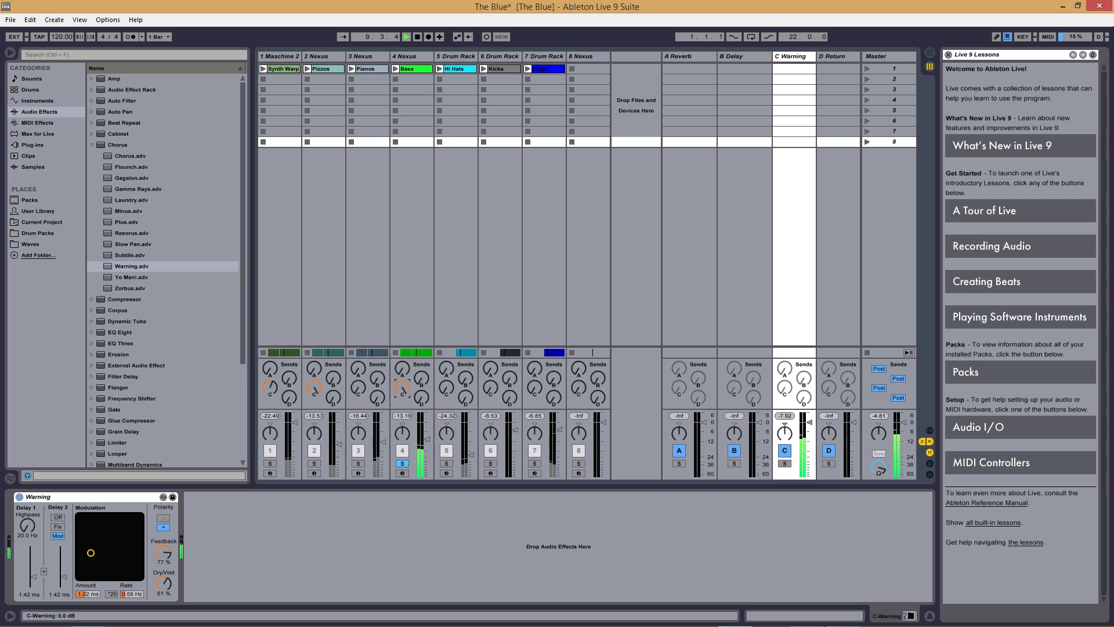
left_click_drag(421, 378, 422, 348)
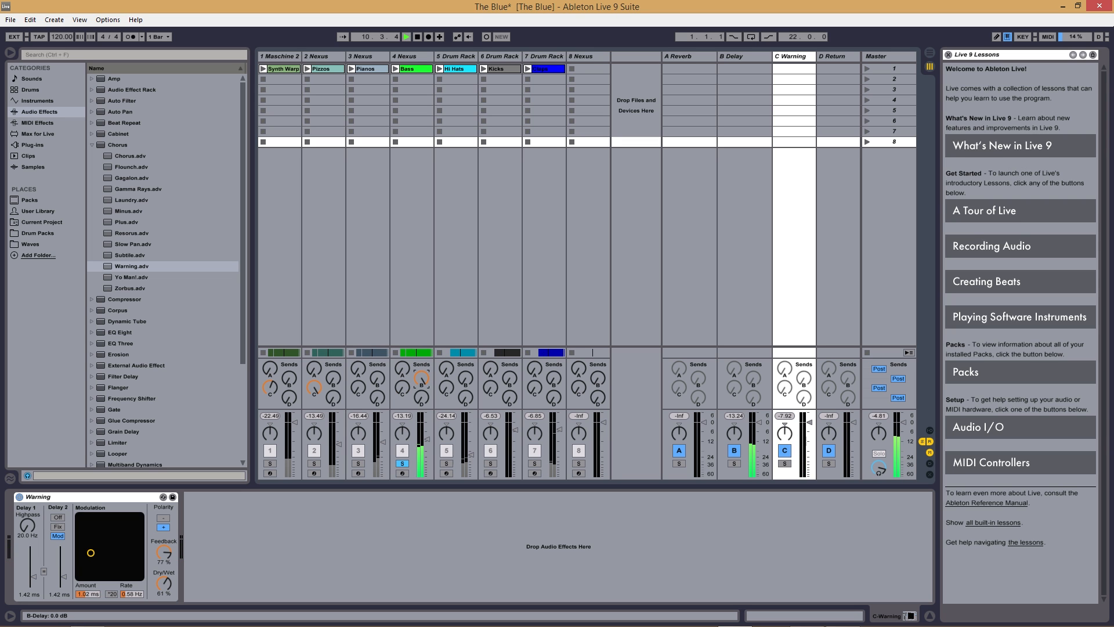
left_click_drag(421, 378, 421, 423)
key("space")
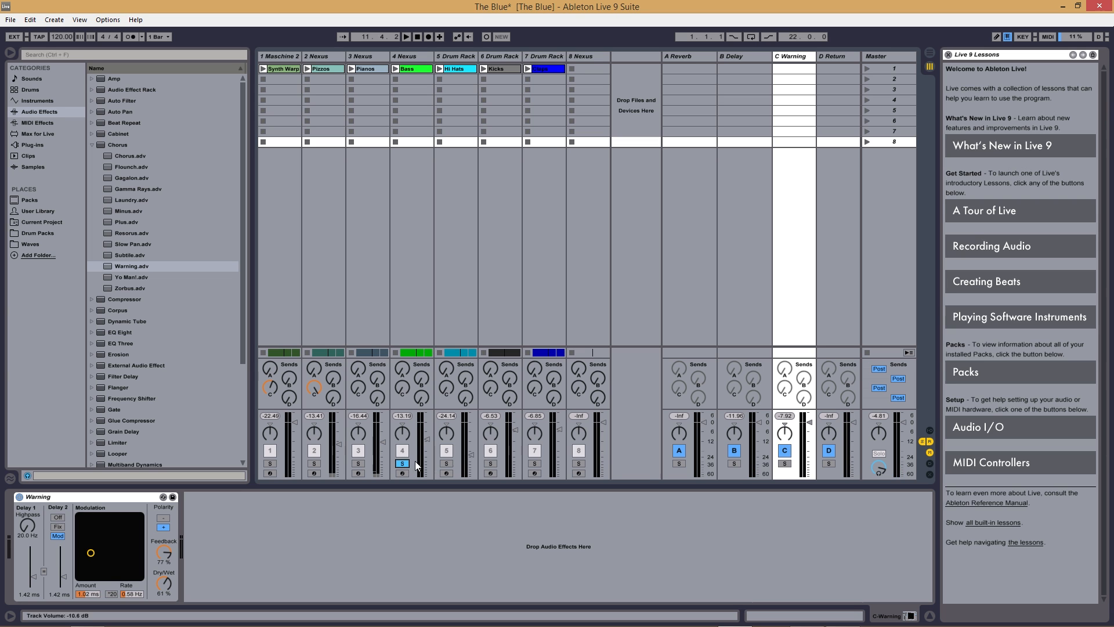
Solo track 5, audition it with its C Warning send at 0 dB, and turn its solo off
left_click(446, 463)
key("space")
mouse_move(447, 388)
left_mouse_down()
mouse_move(465, 365)
mouse_move(441, 396)
left_mouse_up()
key("space")
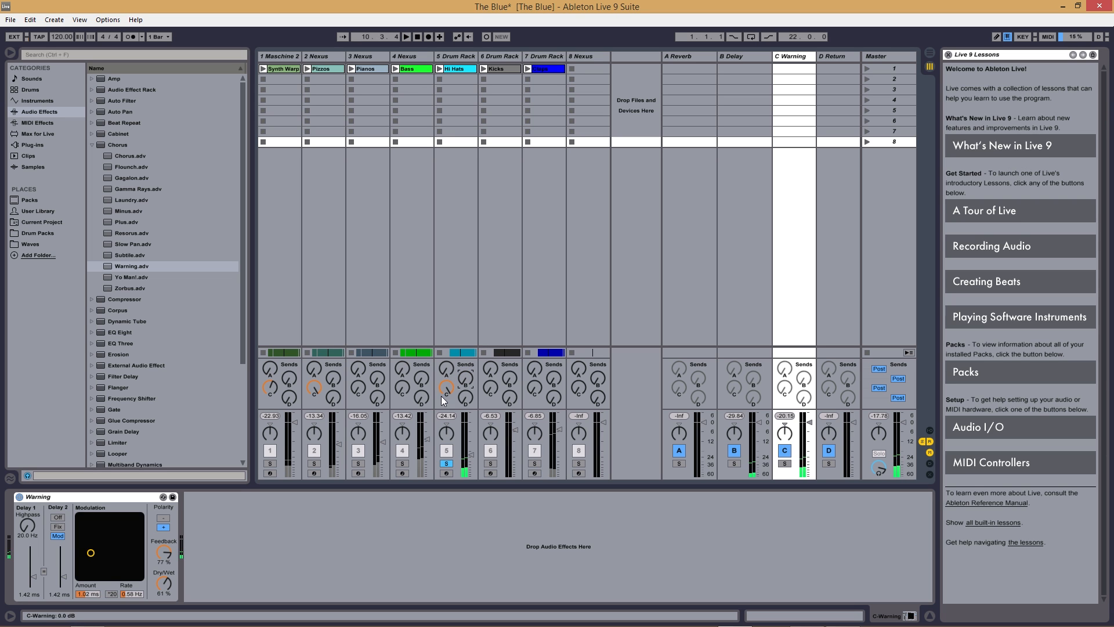
left_click(446, 463)
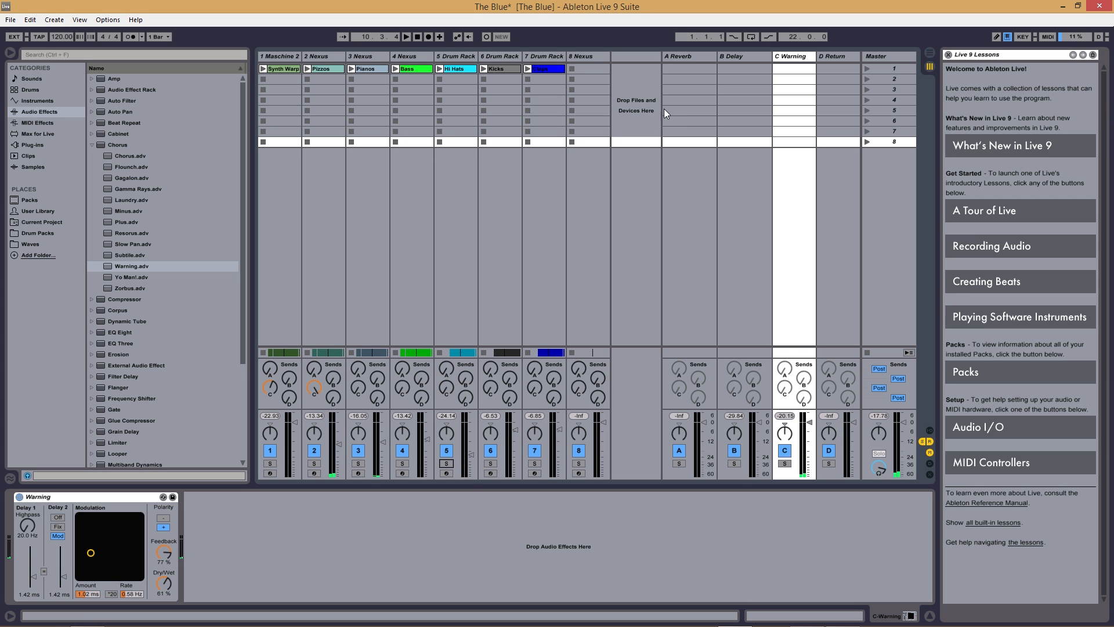
Insert eight more return tracks, E through L, and check the insert options for another one
right_click(643, 125)
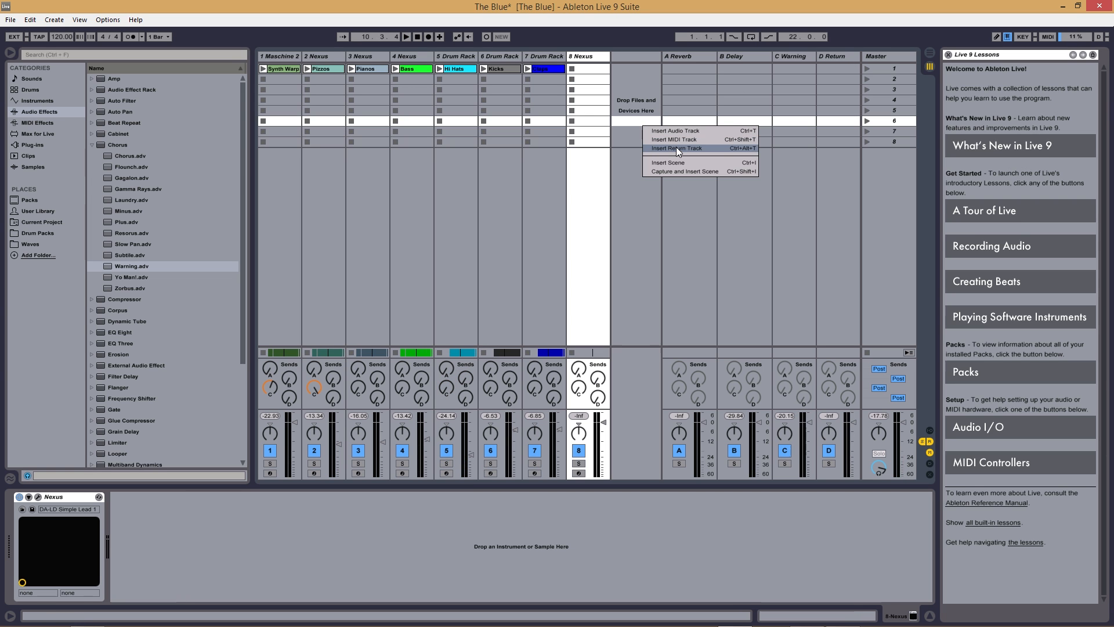
left_click(678, 149)
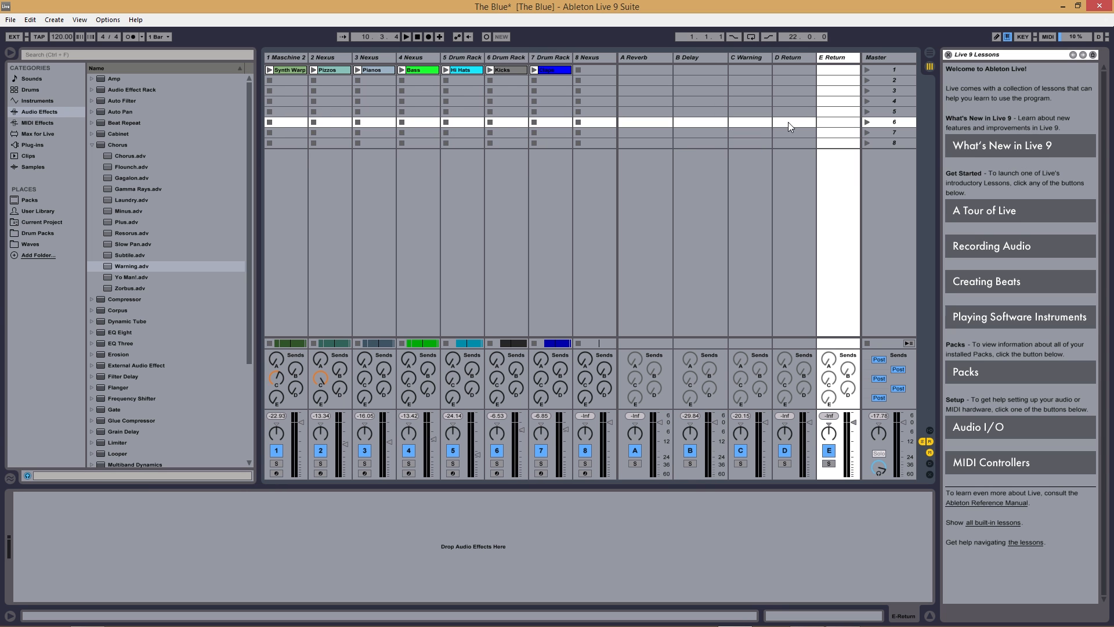
right_click(837, 136)
left_click(854, 159)
right_click(828, 148)
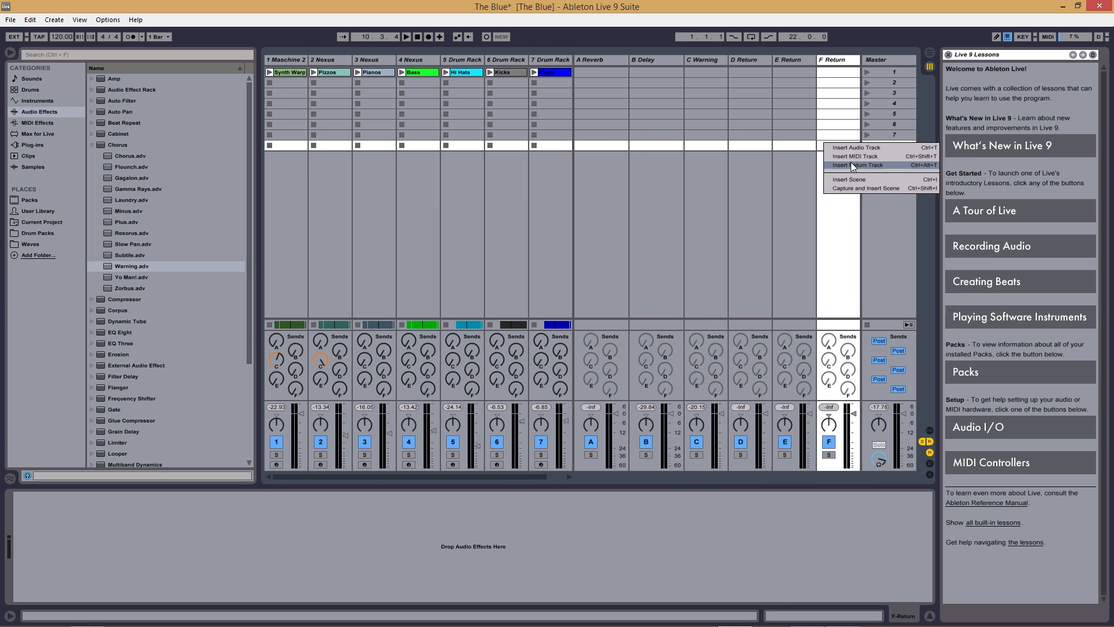
left_click(851, 163)
right_click(828, 142)
left_click(847, 163)
right_click(827, 142)
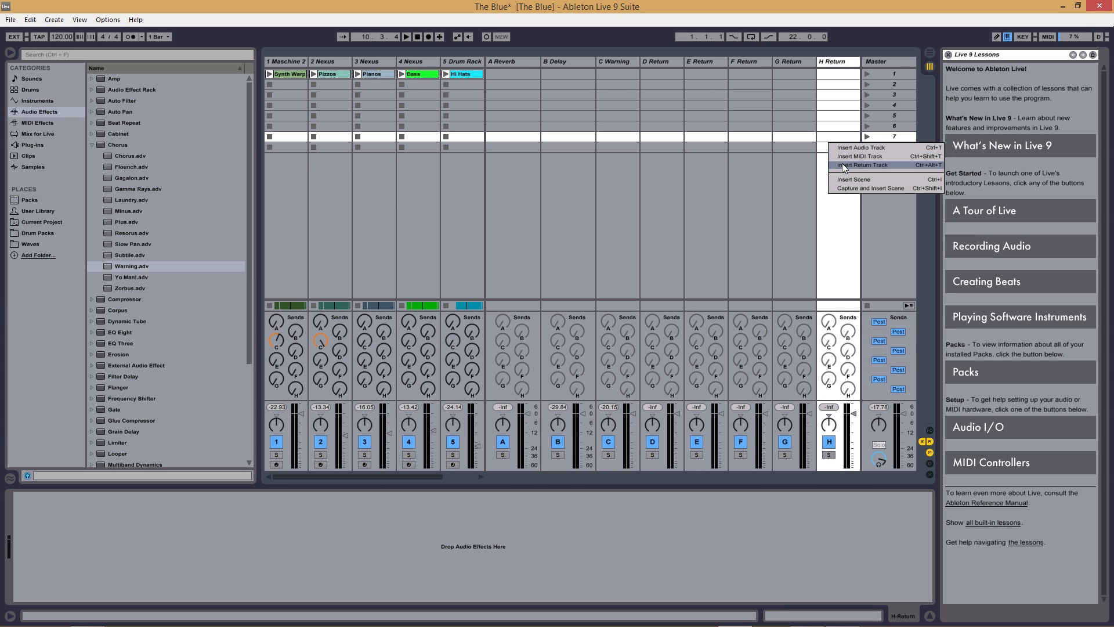
left_click(842, 163)
right_click(830, 134)
left_click(847, 157)
right_click(838, 153)
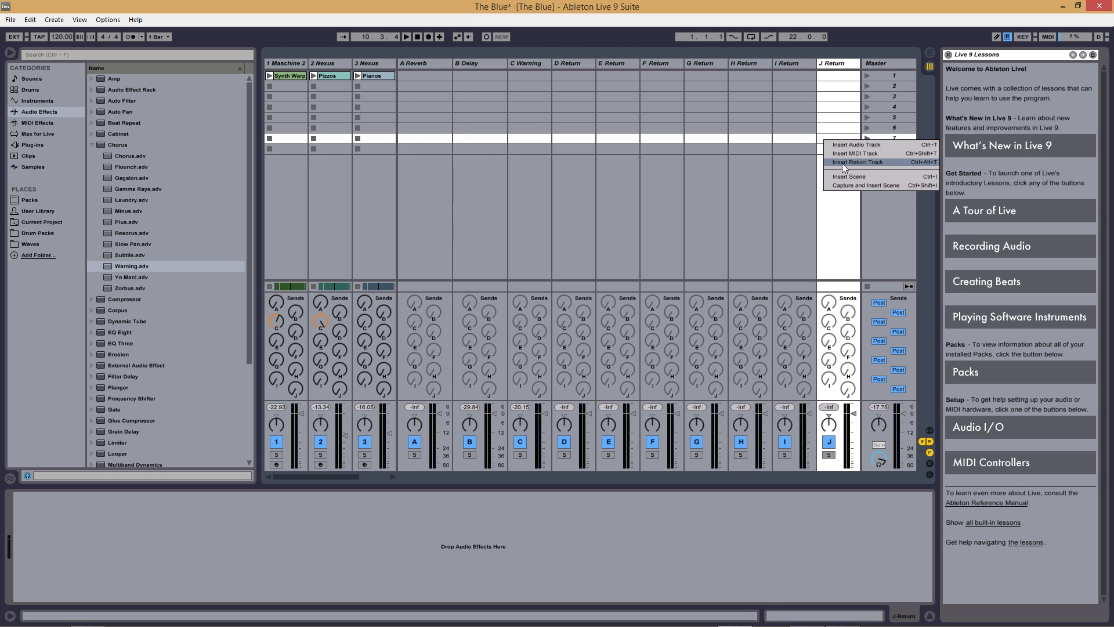
left_click(842, 163)
right_click(829, 131)
left_click(844, 161)
right_click(828, 143)
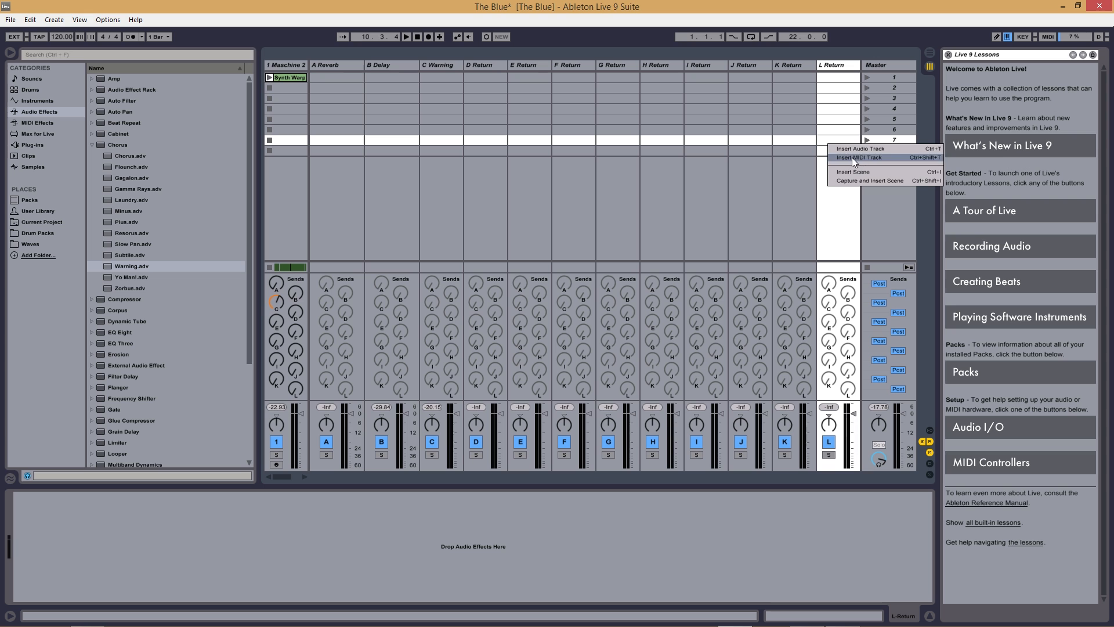
Delete return tracks L through D and the C Warning return, leaving only A Reverb and B Delay
left_click(341, 53)
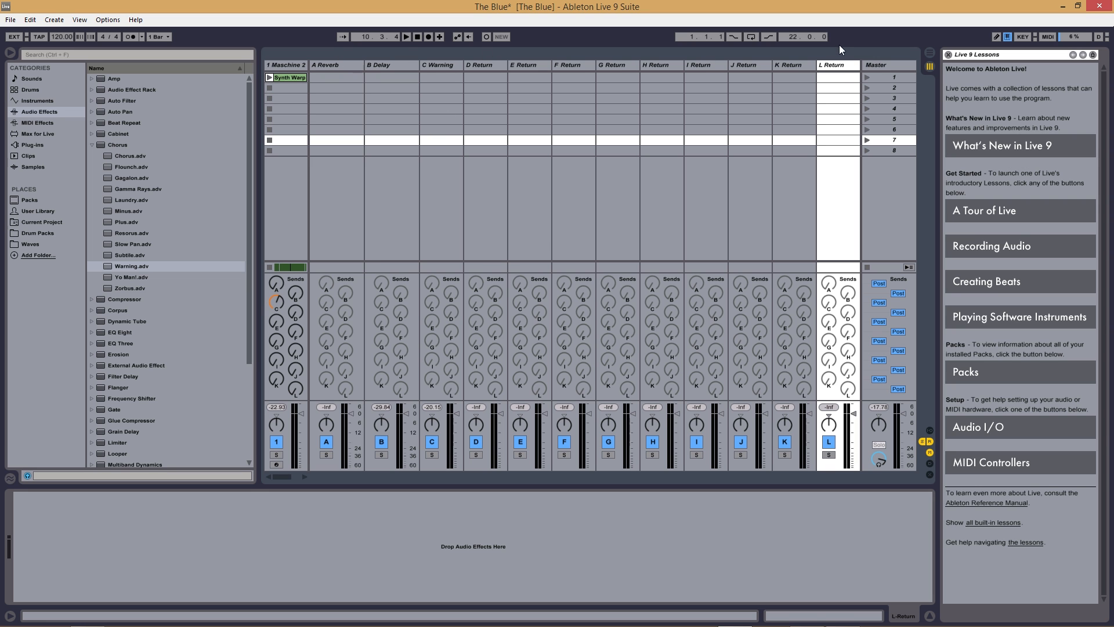
key("Delete")
key("Delete")
key("Delete")
key("Delete")
key("Delete")
key("Delete")
key("Delete")
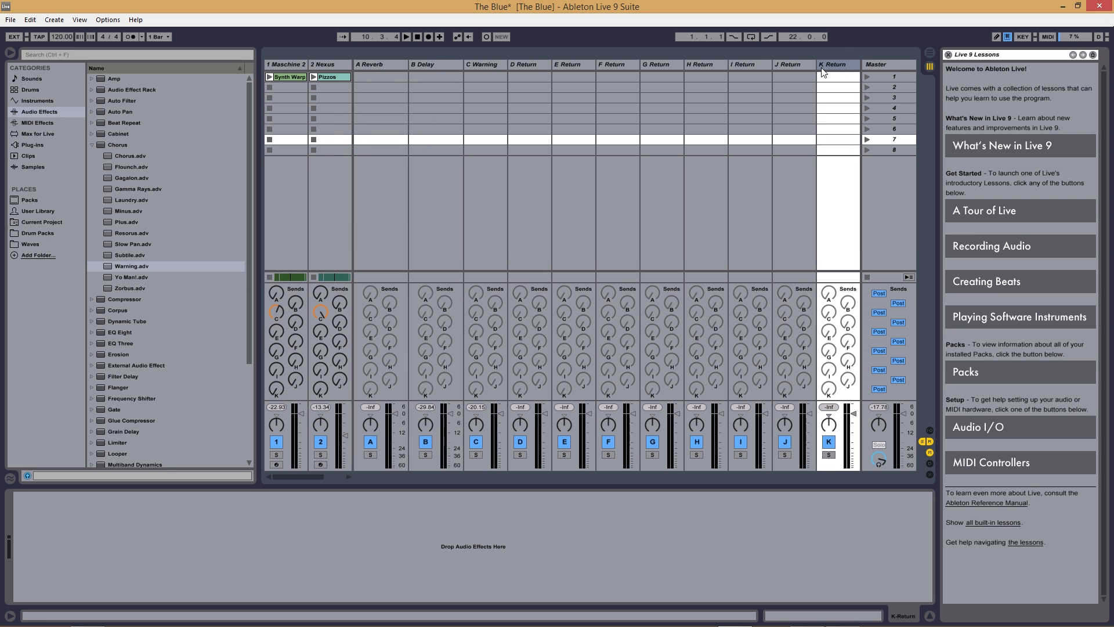
key("Delete")
key("Delete")
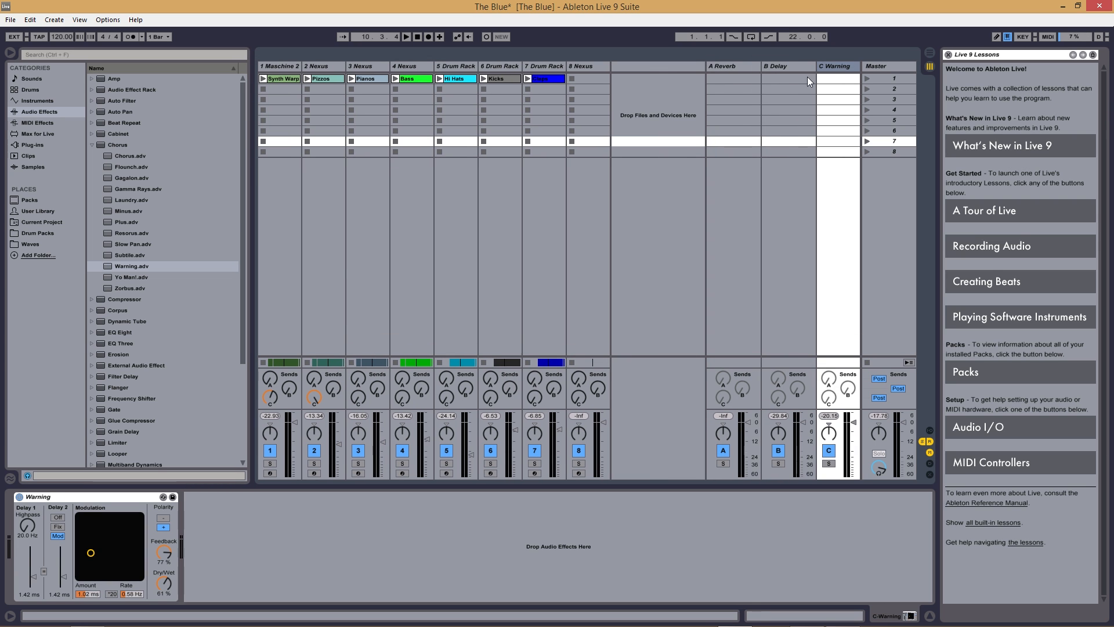
key("Delete")
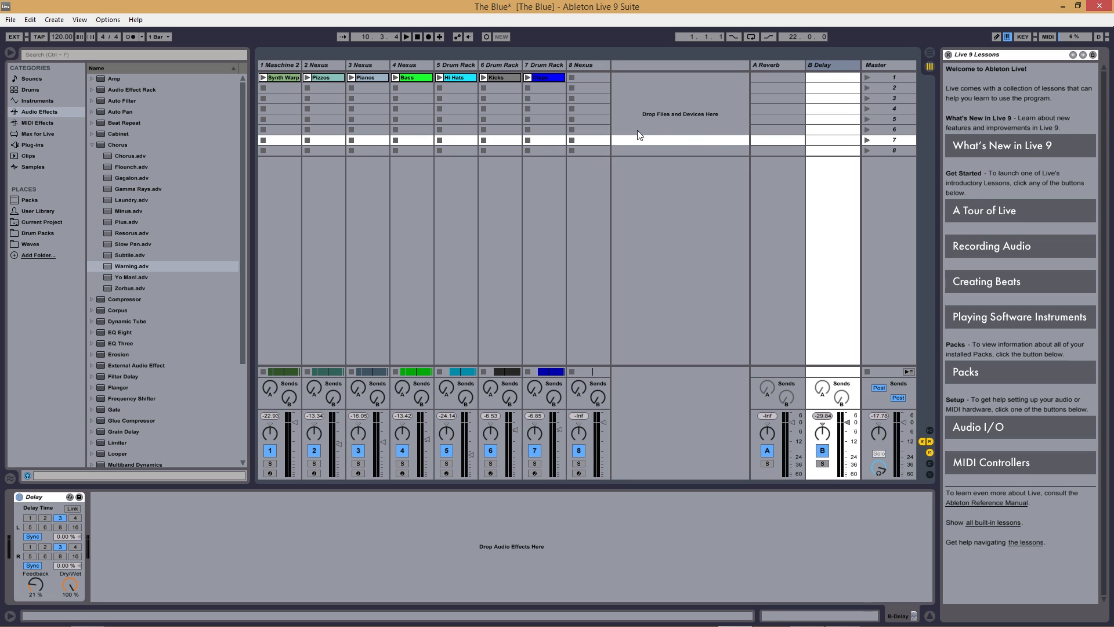
Collapse the Chorus presets in the browser and insert a new return track after B Delay
left_click(91, 145)
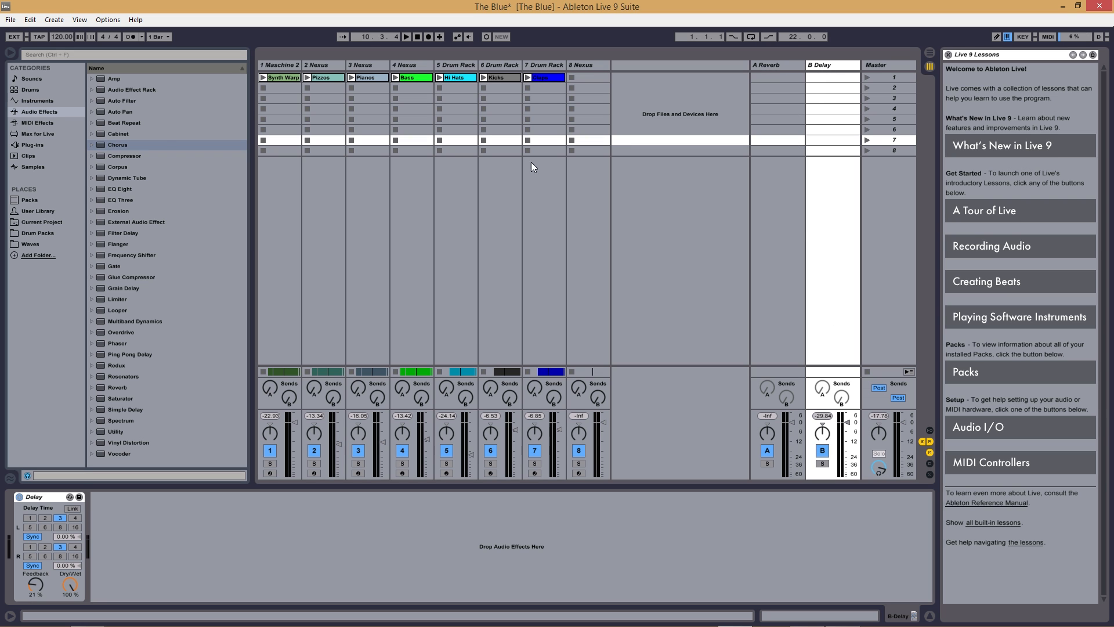
right_click(727, 101)
left_click(736, 126)
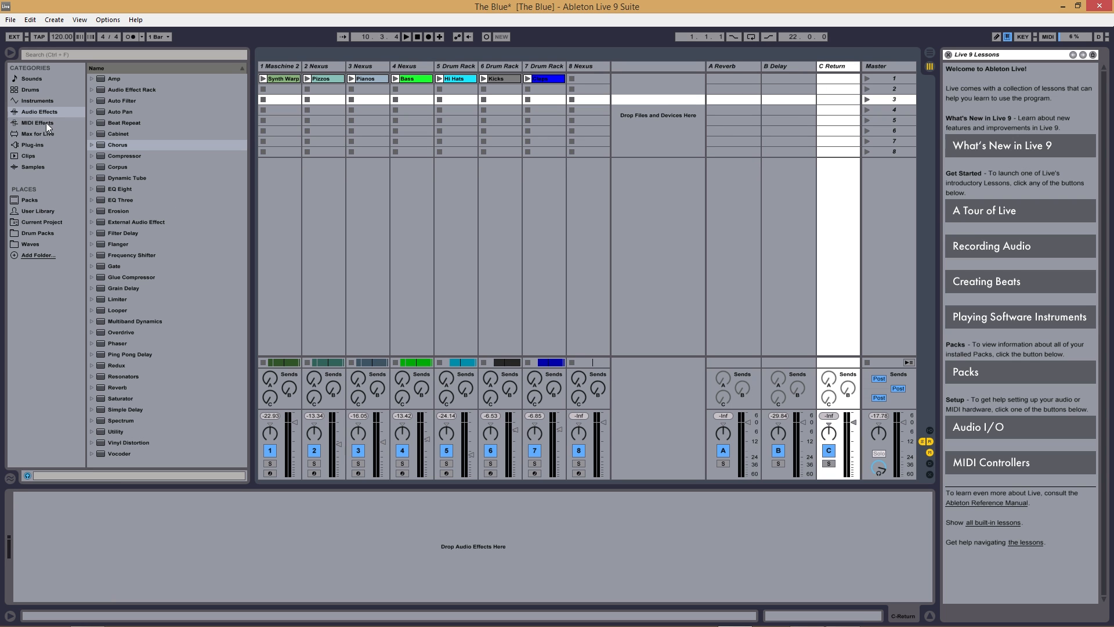
Browse the plug-ins, collapsing the Nexus and Virtual Instruments folders, and look through the MIDI effects and audio effects
left_click(26, 145)
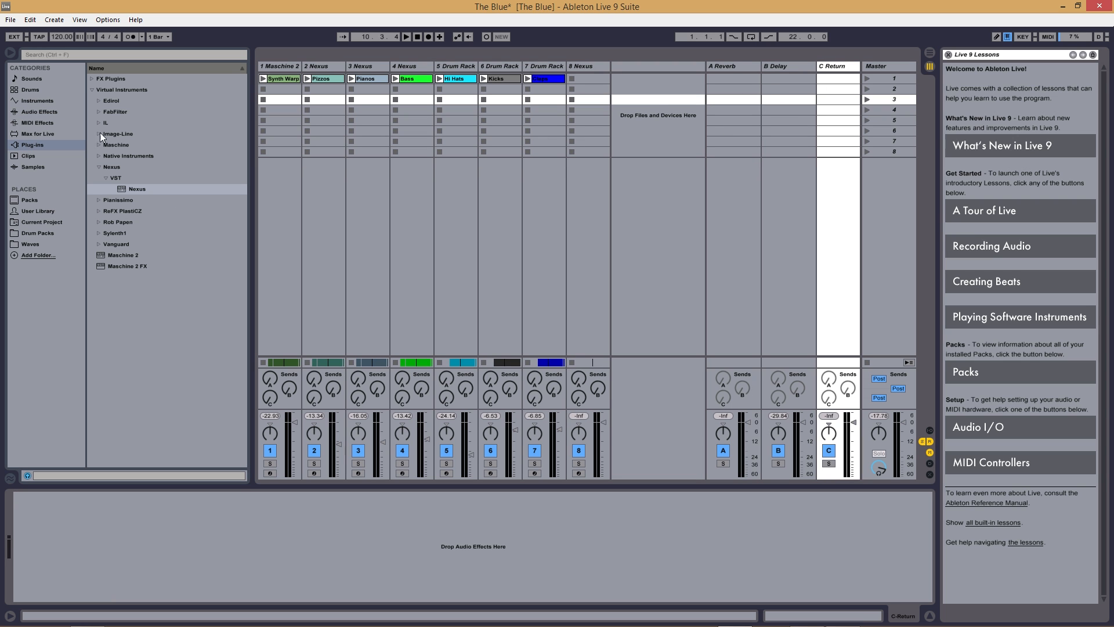
left_click(105, 179)
left_click(98, 167)
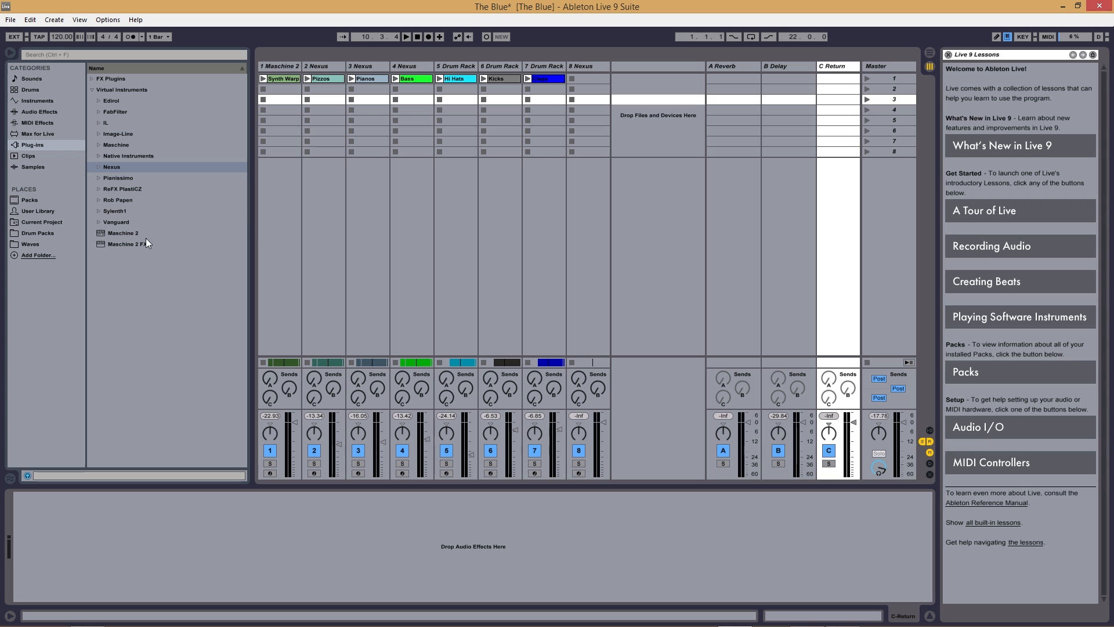
left_click(93, 89)
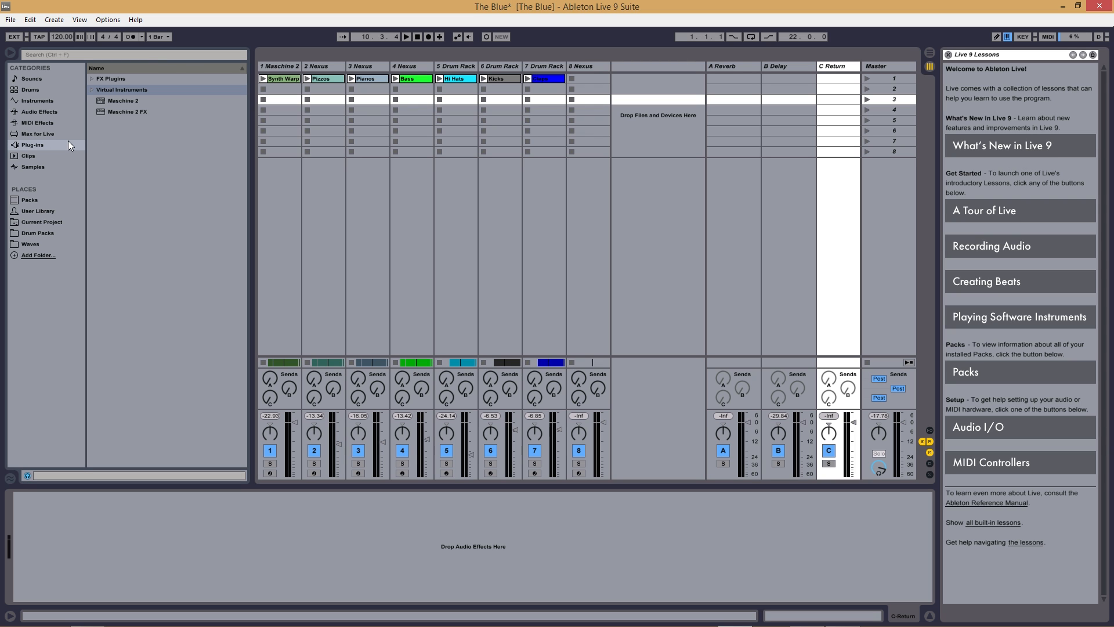
left_click(38, 123)
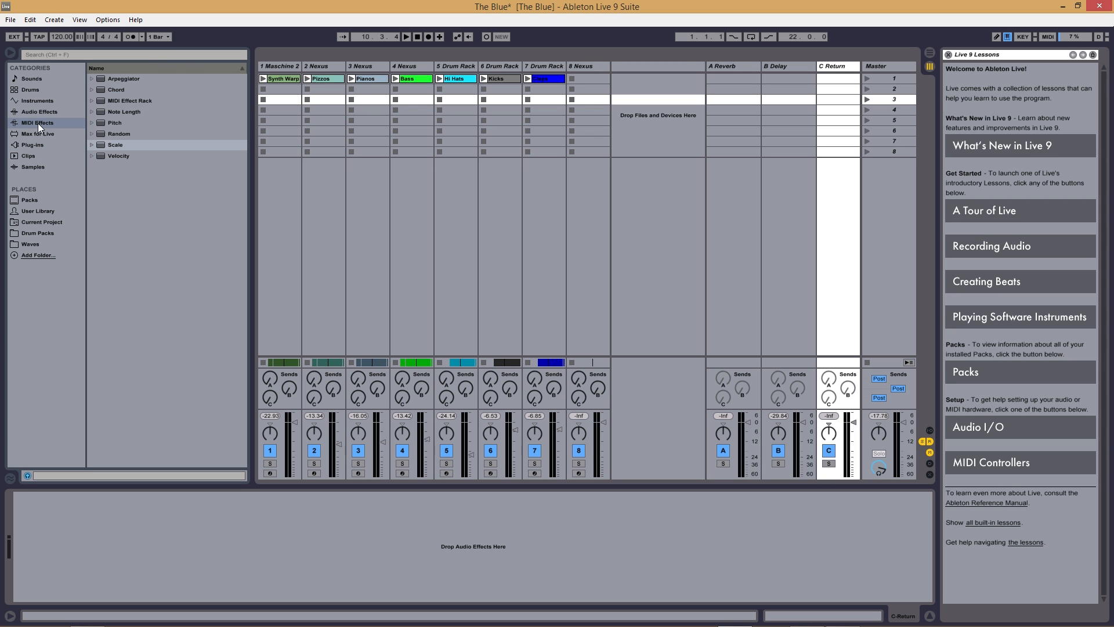
left_click(33, 112)
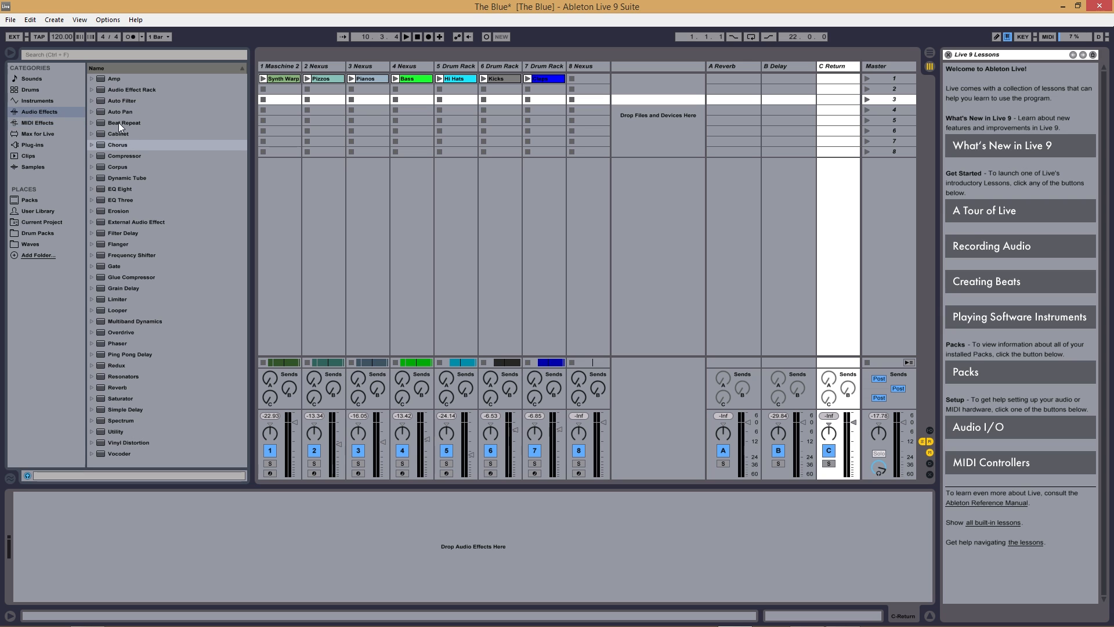